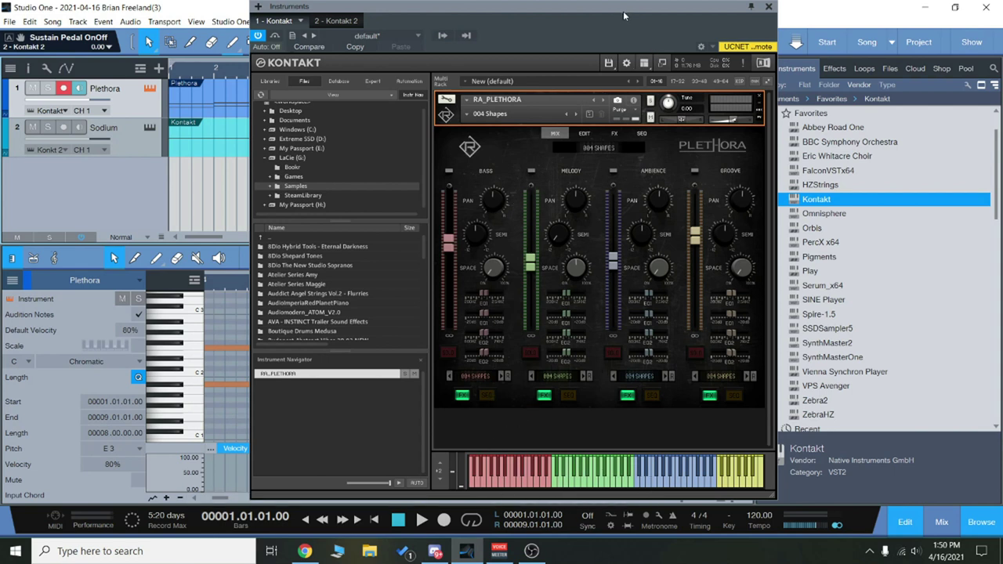
Step: Audition the Groove, Ambience, Melody and Bass key zones of the Plethora instrument on the Kontakt keyboard
drag(624, 15, 618, 15)
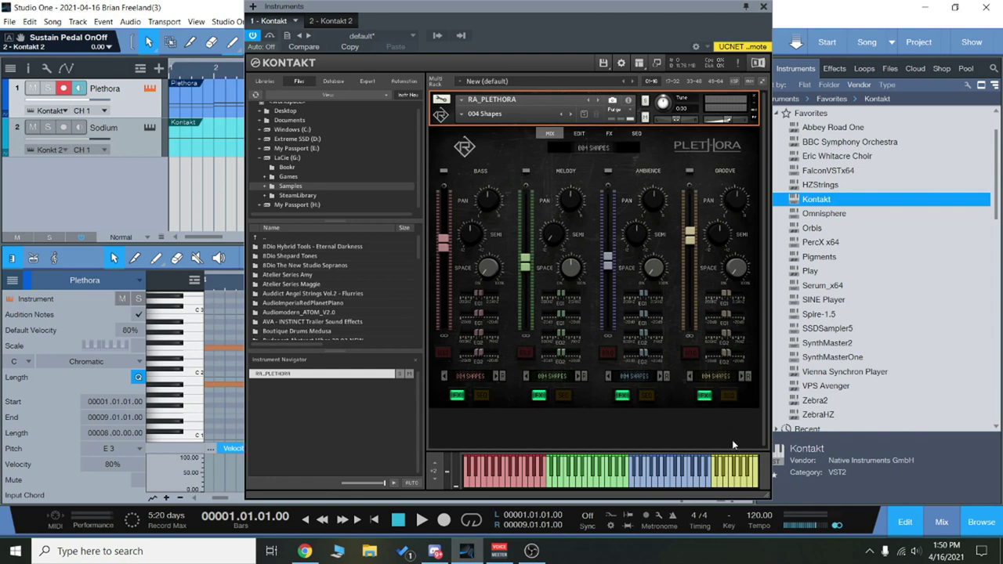
click(719, 488)
click(632, 488)
click(551, 487)
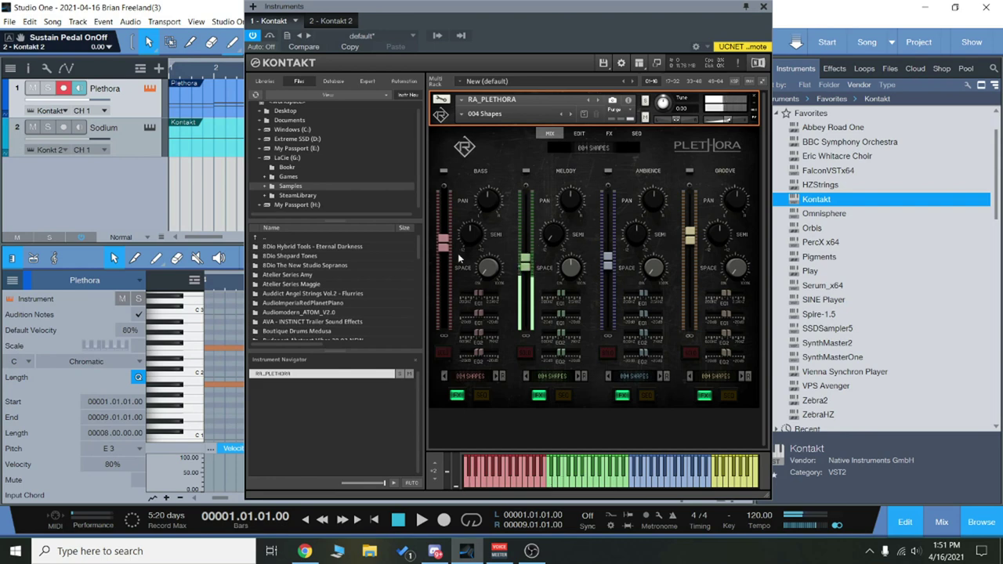
click(466, 485)
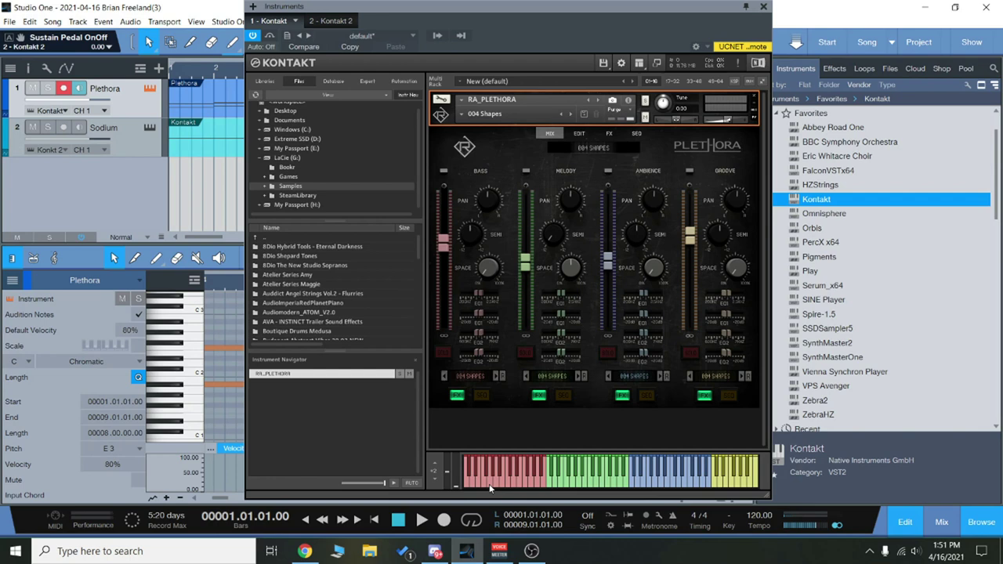
click(489, 485)
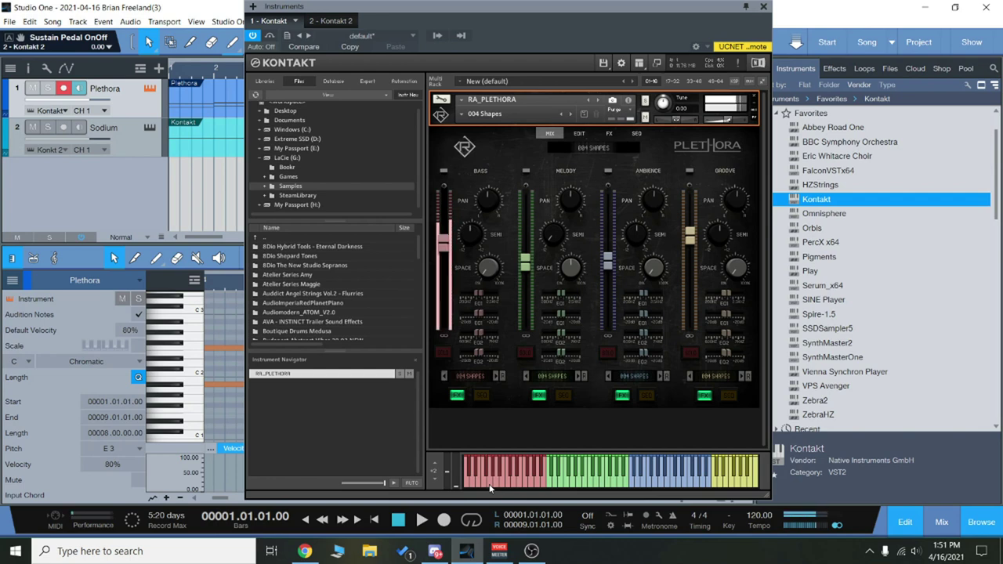
click(493, 486)
Step: Browse the RA_PLETHORA snapshot list down through the higher-numbered presets without loading any
click(460, 117)
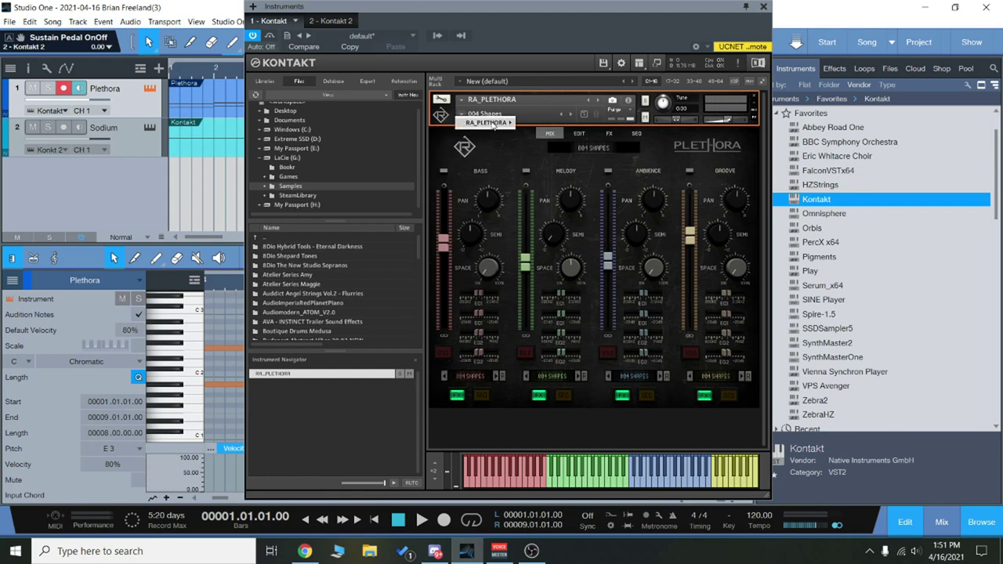
mouse_move(492, 124)
scroll(548, 391, down, 10)
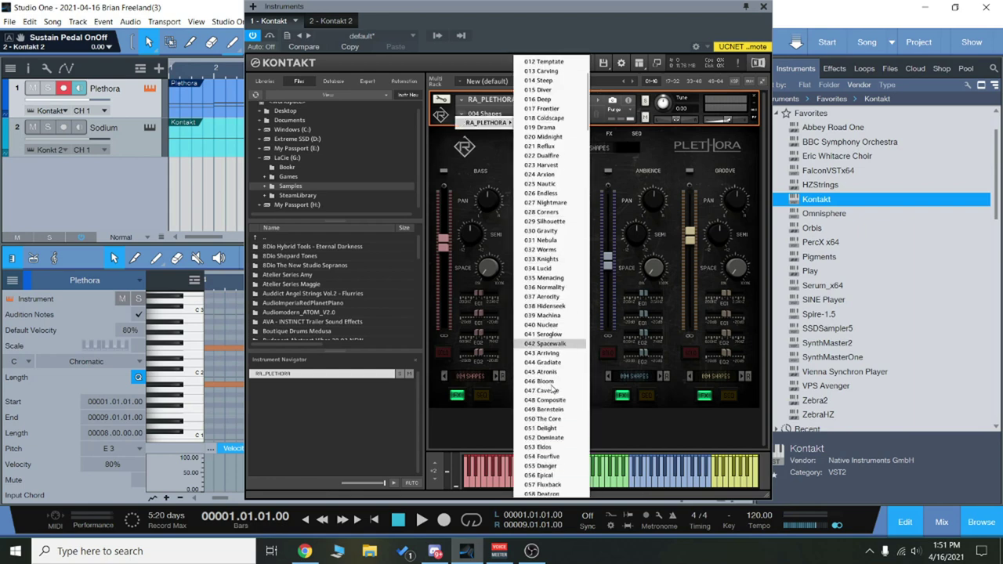
scroll(547, 392, down, 13)
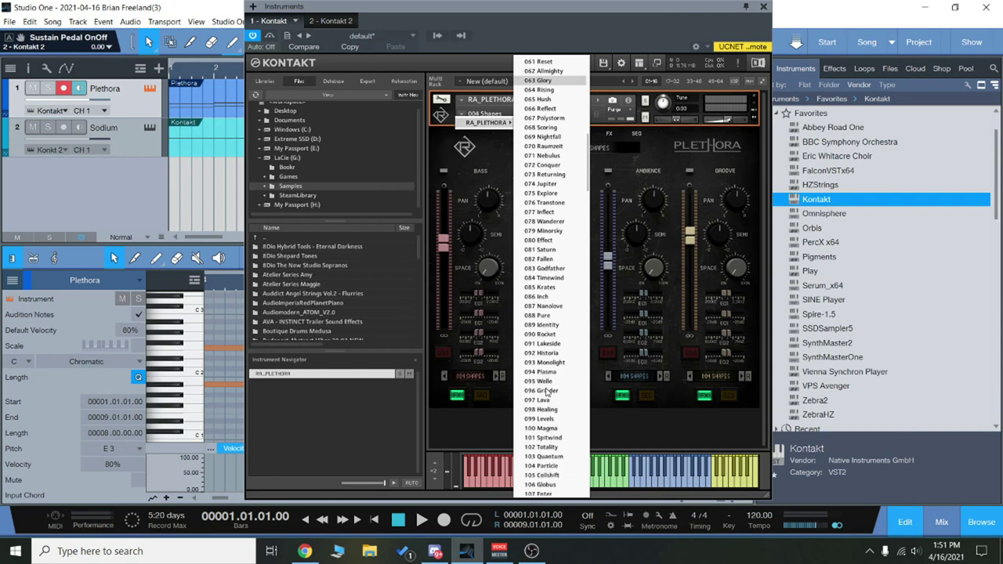
scroll(546, 394, down, 1)
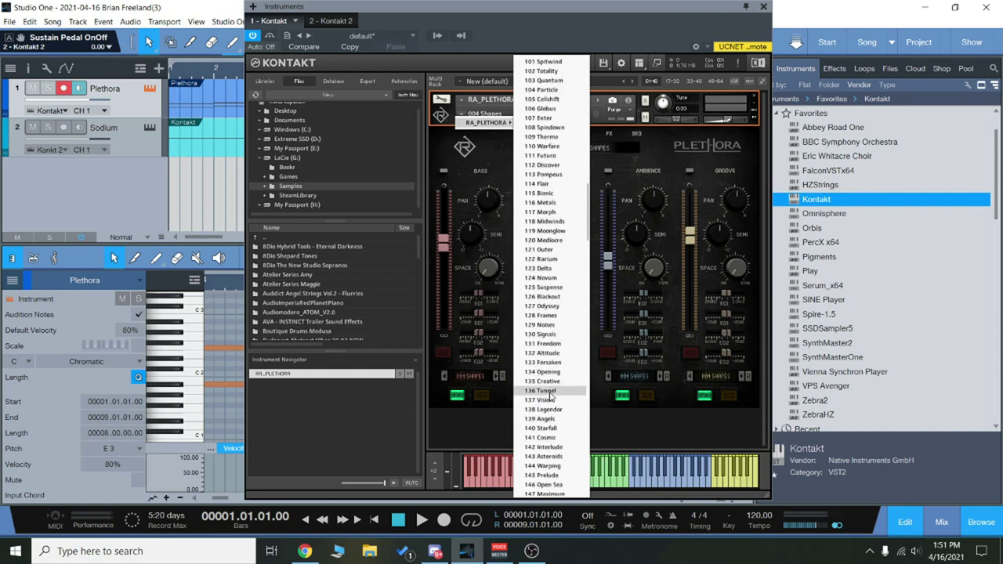
click(627, 404)
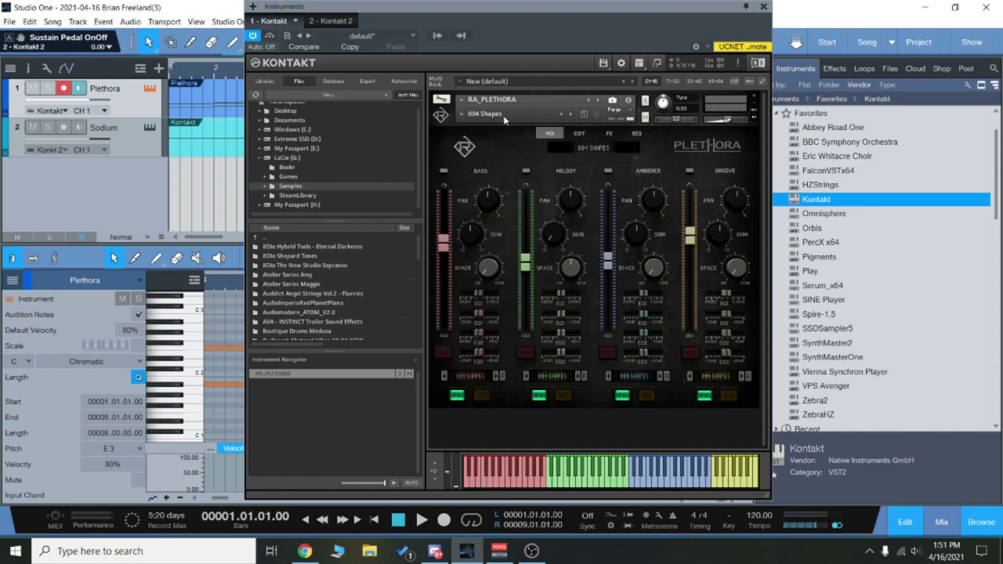
Step: Load the 059 Galaxies preset into Plethora's Bass layer
click(472, 384)
scroll(482, 302, down, 3)
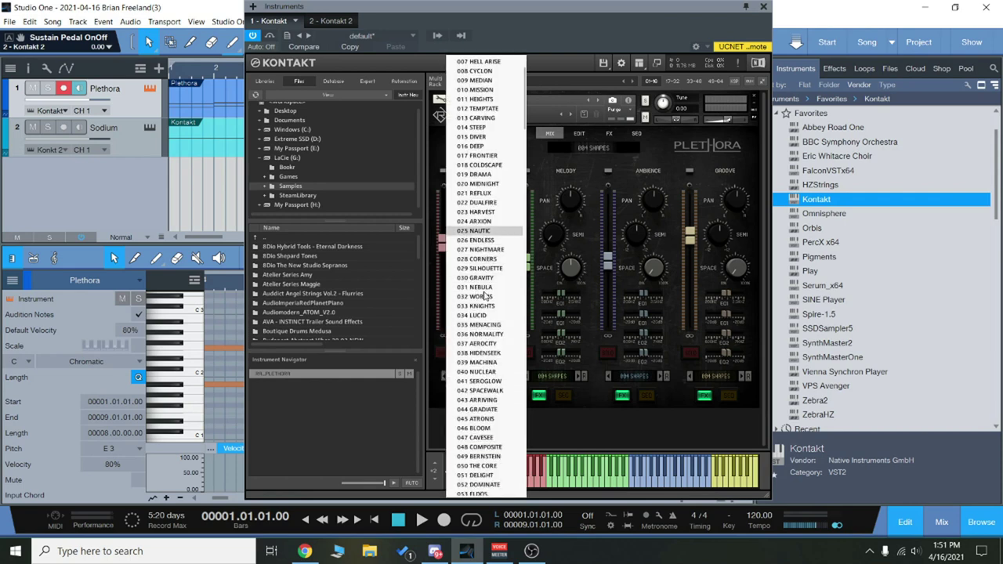
scroll(484, 305, down, 5)
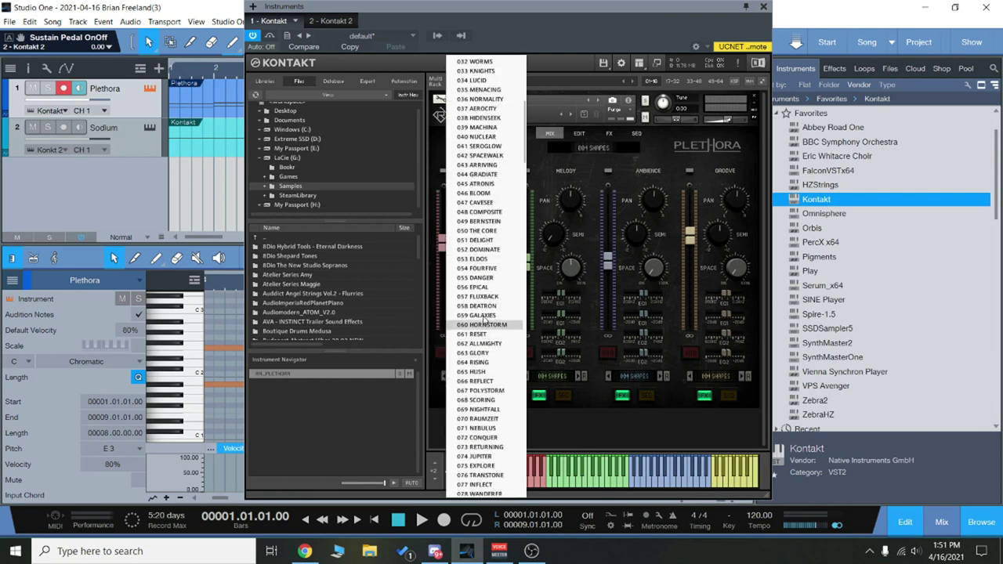
click(485, 317)
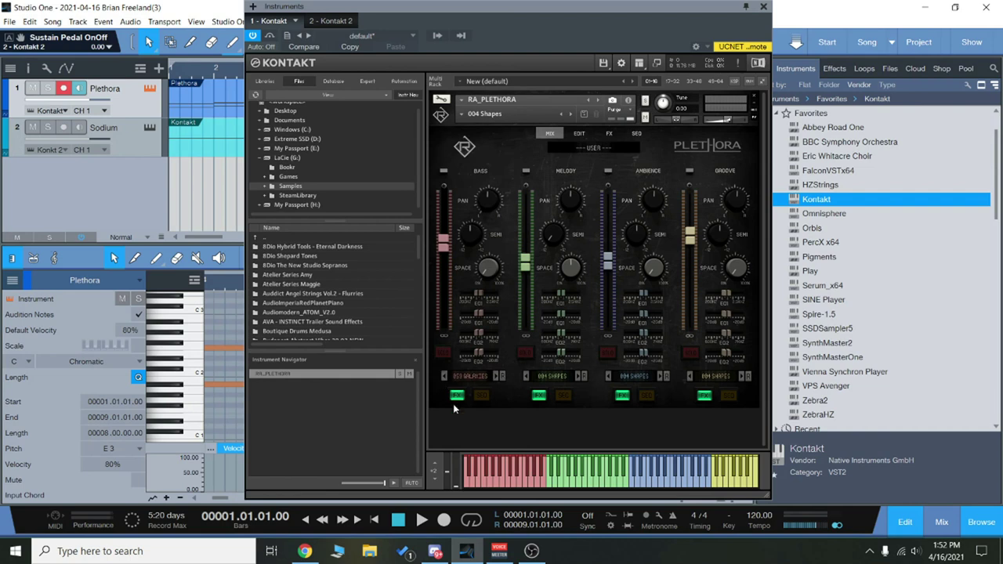
Step: Audition the Bass layer and review both its preset list and the RA_PLETHORA snapshot list
click(459, 384)
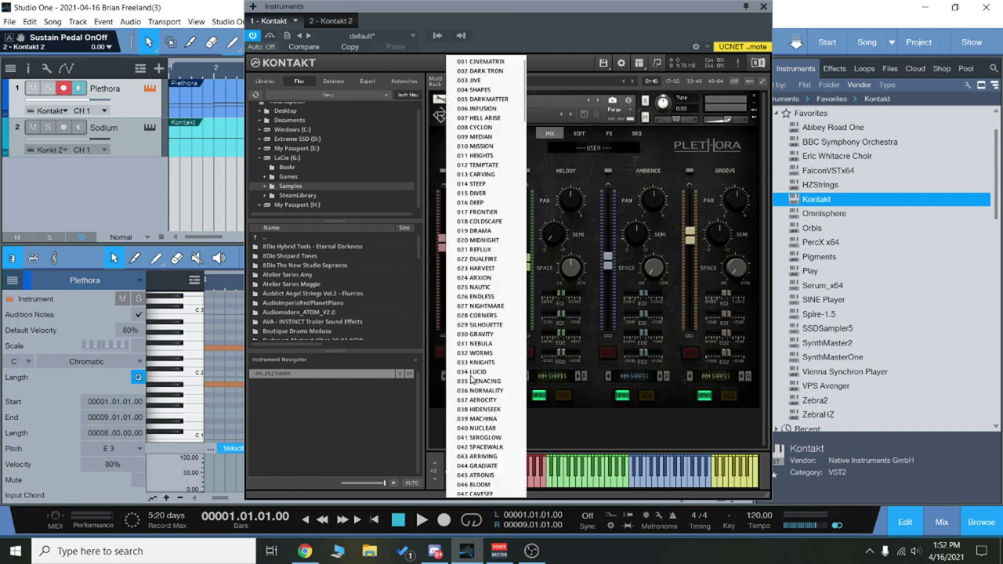
scroll(490, 435, down, 3)
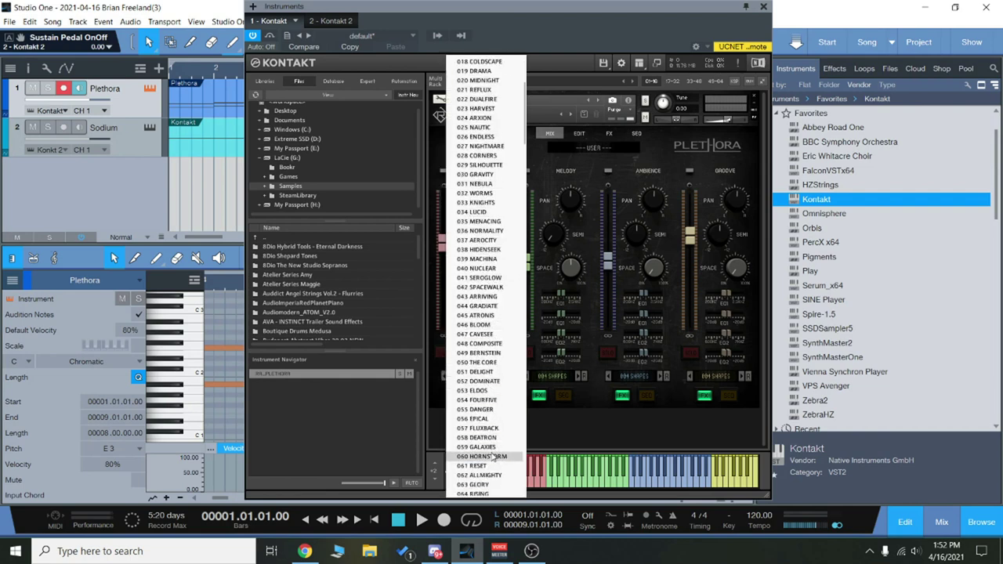
click(496, 487)
click(496, 486)
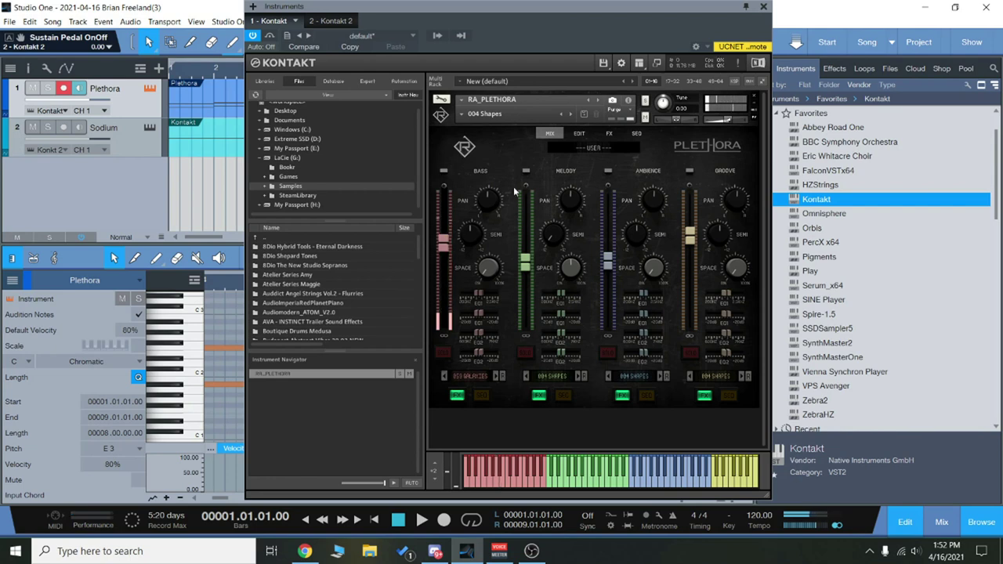
click(470, 114)
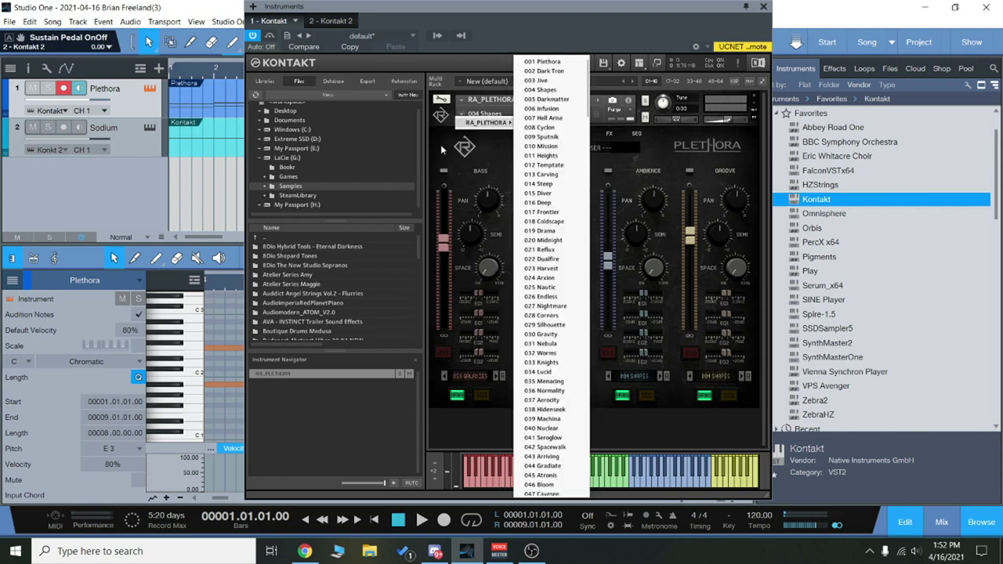
click(450, 417)
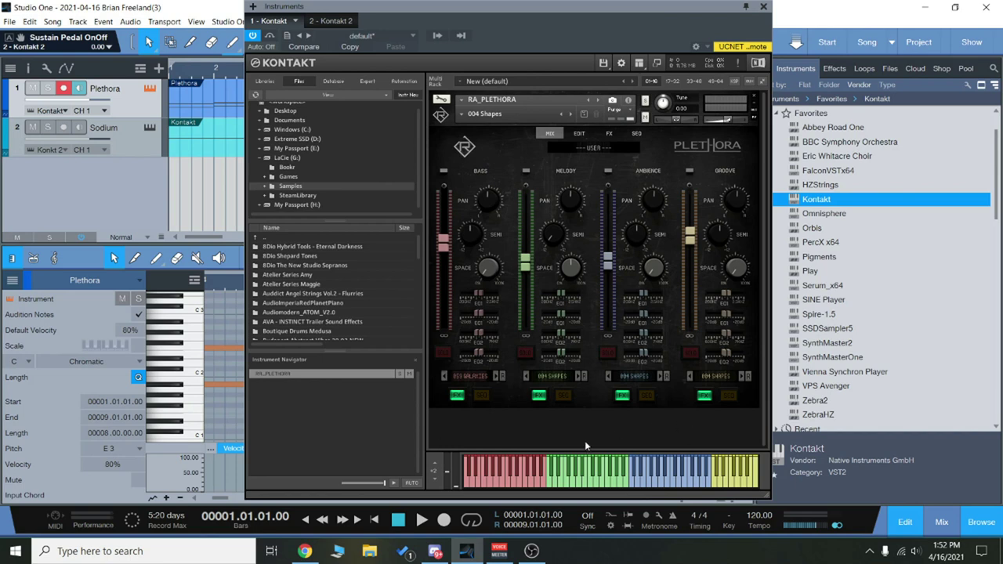
Step: Load preset 065 Hush into the Melody layer and 023 Harvest into the Ambience layer
click(552, 377)
click(555, 377)
click(554, 375)
scroll(566, 407, down, 3)
click(569, 422)
click(641, 377)
click(651, 269)
Step: Load preset 059 Galaxies into the Groove layer and listen to the first bars of the song
click(717, 377)
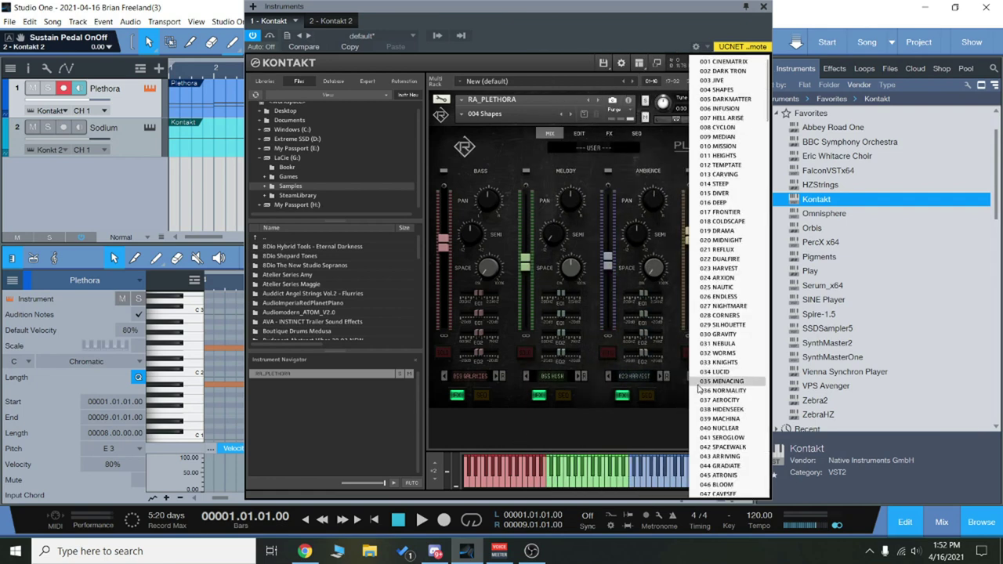
scroll(729, 407, down, 3)
scroll(731, 421, down, 1)
click(725, 448)
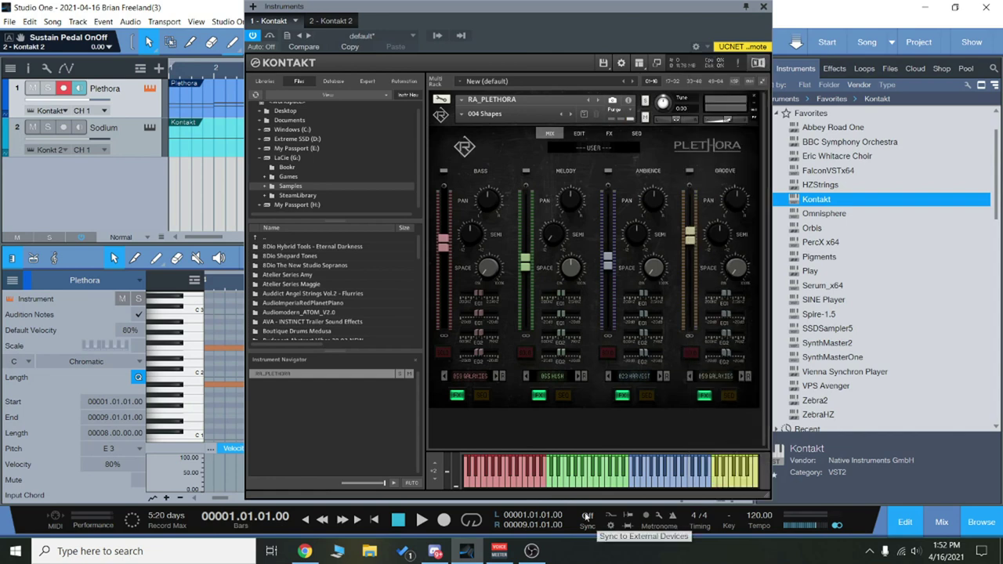
click(421, 520)
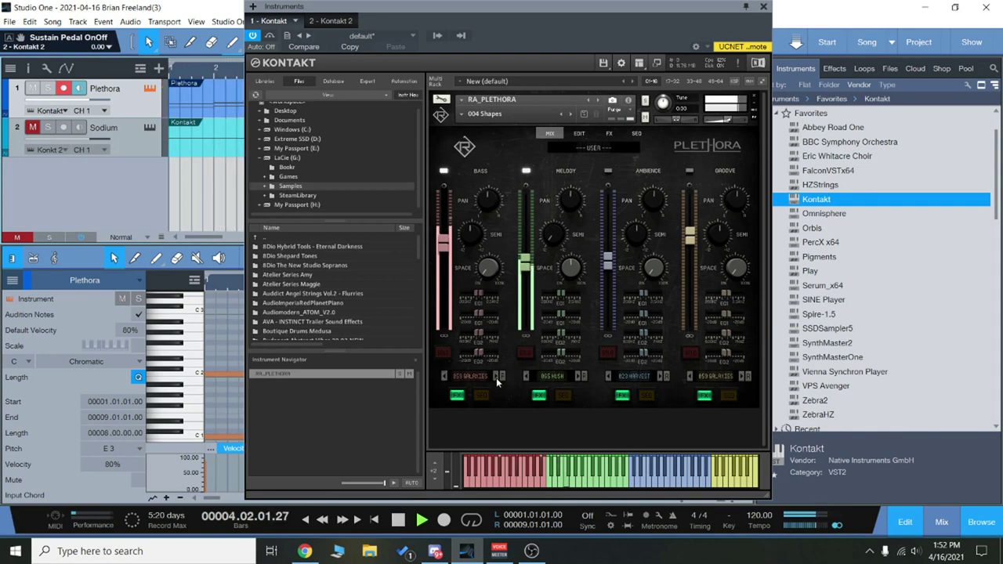
key(space)
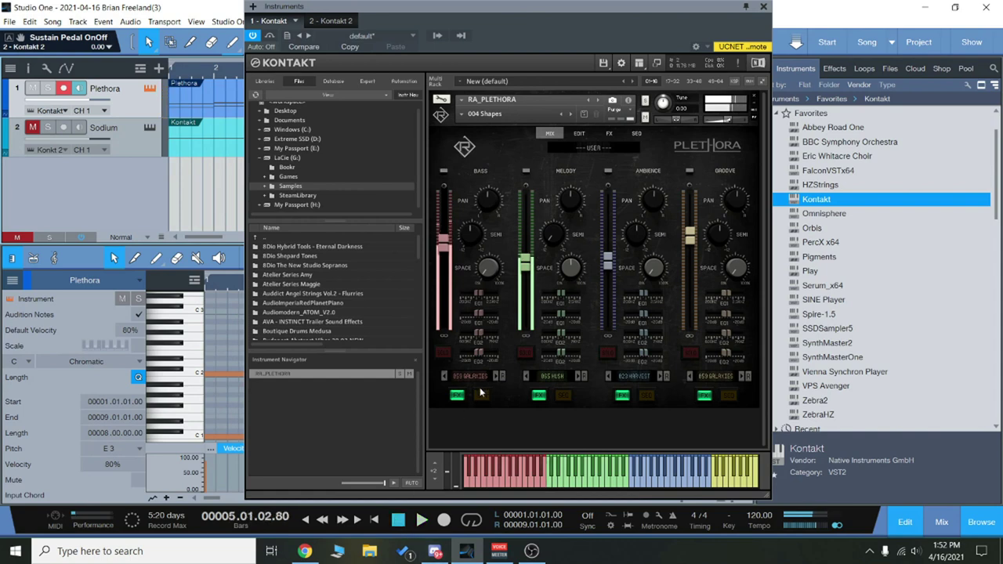
Step: Change the Bass layer to 060 Hornstorm and play the song again to hear it
click(498, 377)
click(306, 519)
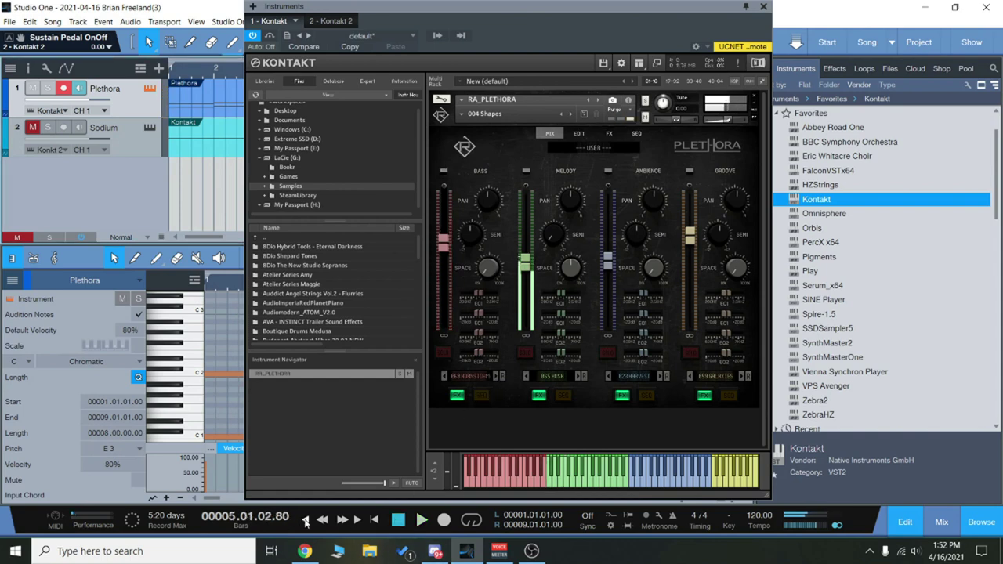
click(422, 521)
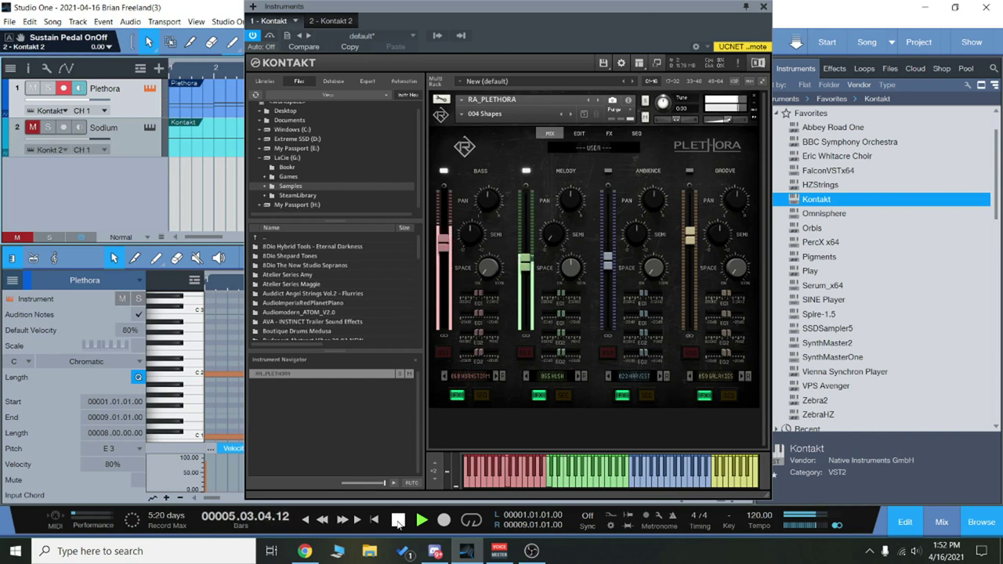
click(398, 524)
Step: Copy the Plethora part's notes up two octaves to start at C3 and C4, and check the layer meters during looped playback
click(149, 89)
key(space)
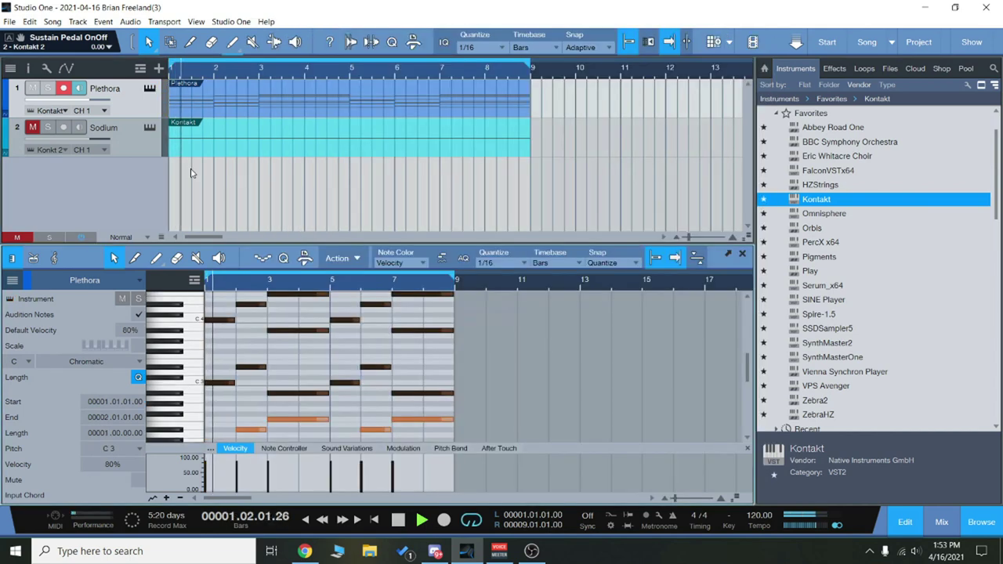
click(150, 89)
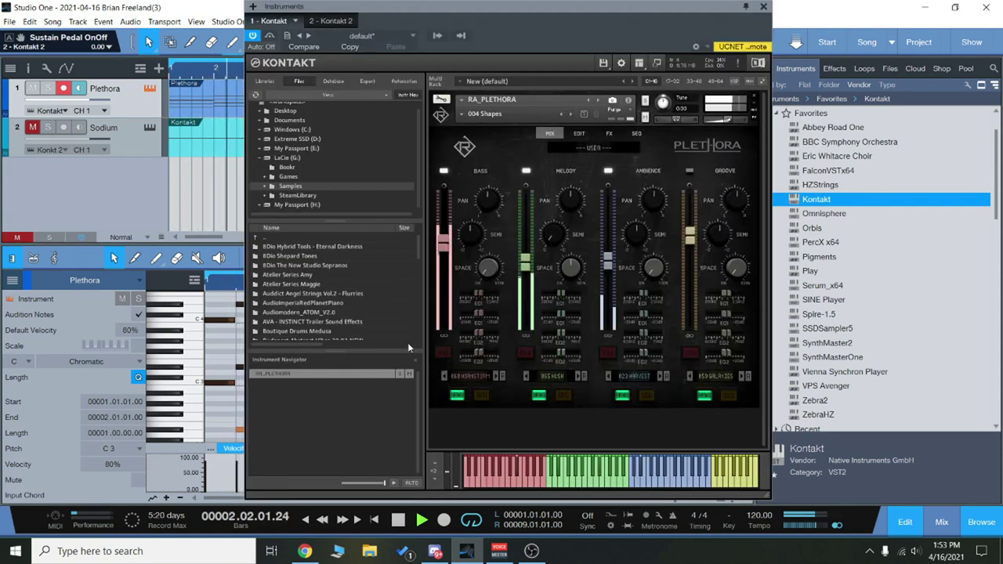
click(764, 6)
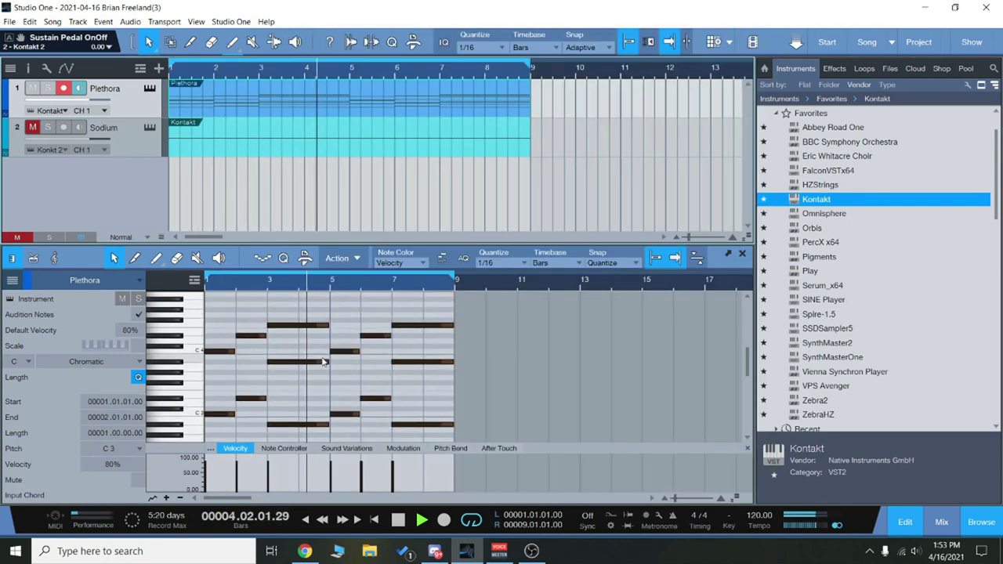
Step: Copy the highest notes of the Plethora part, starting at C4, up two octaves and play from the song start
click(280, 330)
key(space)
drag(479, 378, 205, 312)
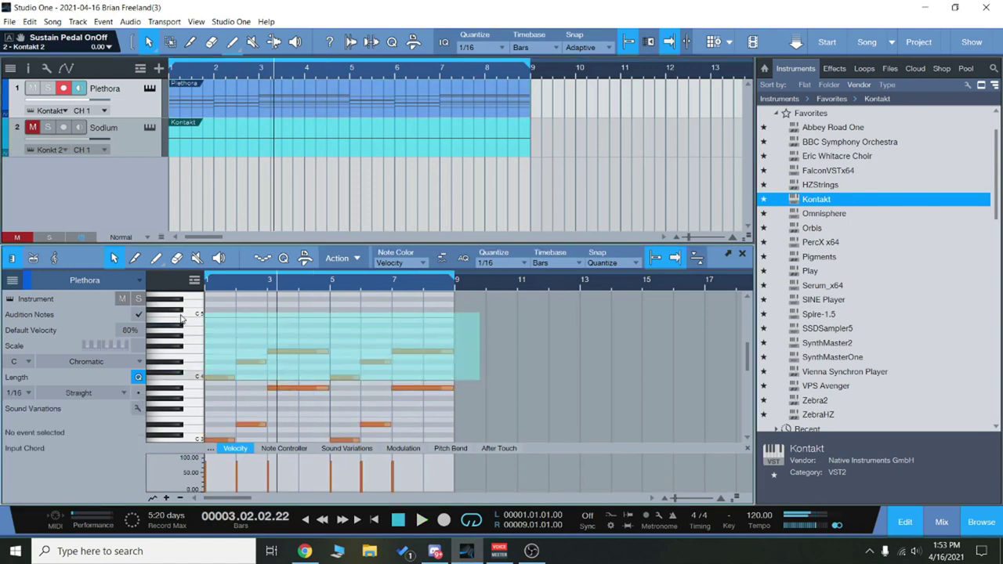
key(Home)
key(space)
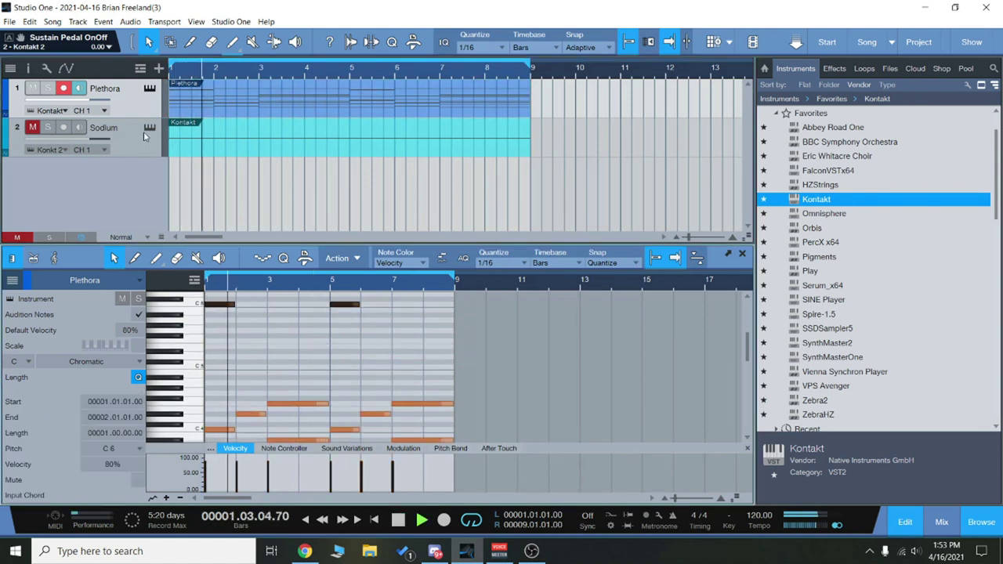
Step: During playback, change Plethora's Groove and Bass layers to 061 Reset, Ambience to 024 Arxion and Melody to 066 Reflect
click(149, 89)
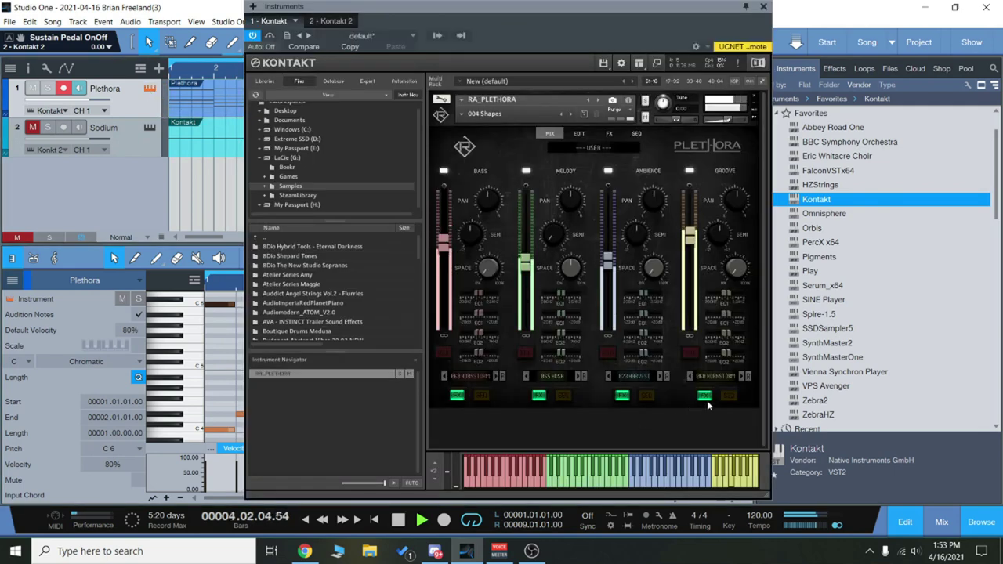
click(744, 377)
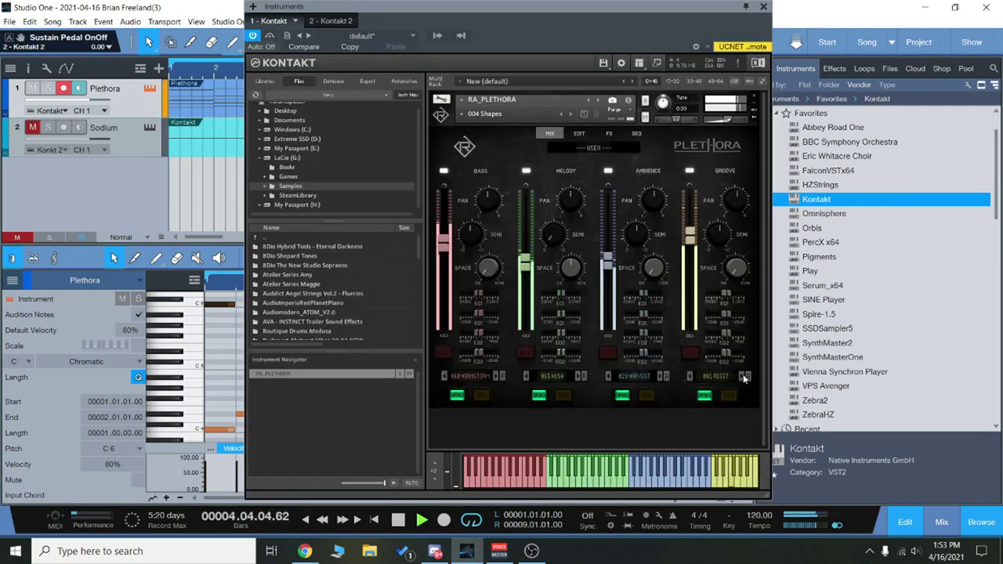
click(660, 377)
click(577, 377)
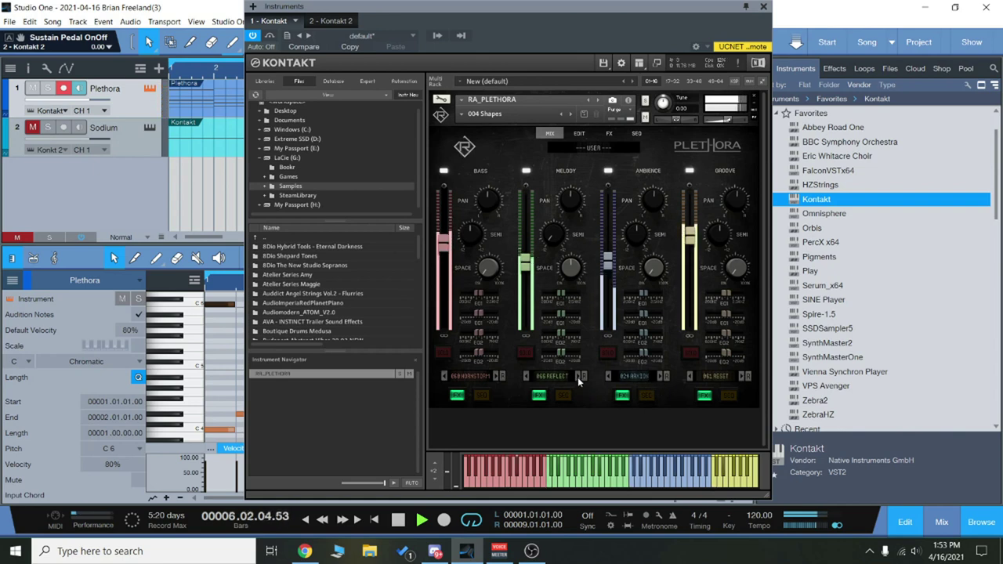
click(495, 377)
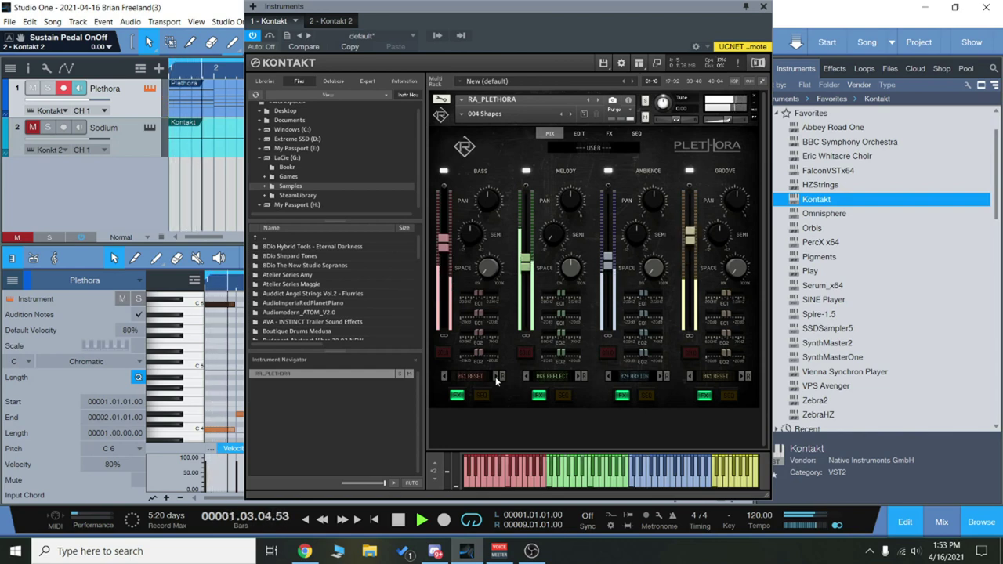
Step: Change the Bass and Groove layers to 062 Allmighty, Melody to 067 Polystorm and Ambience to 025 Nautic during playback
click(496, 377)
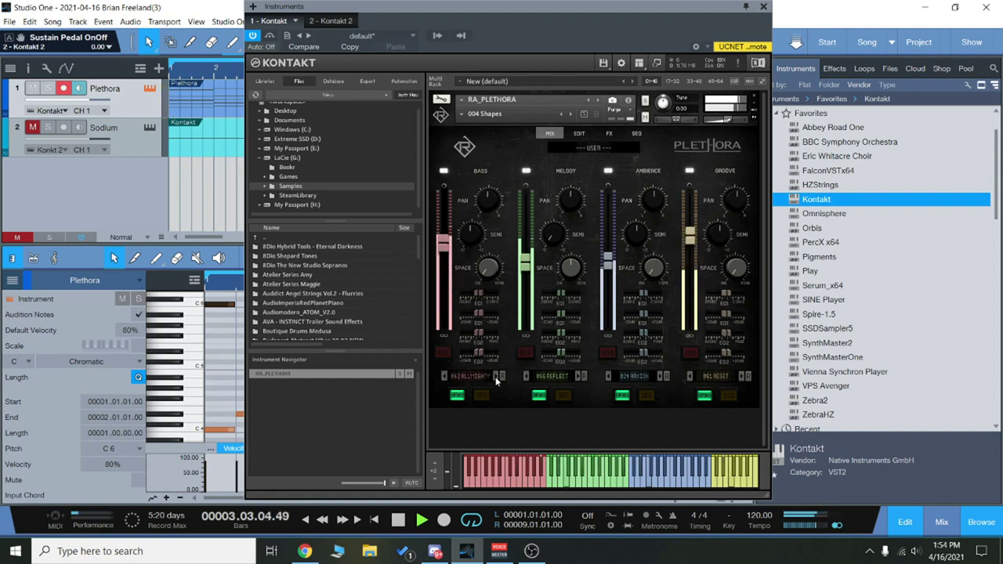
click(579, 377)
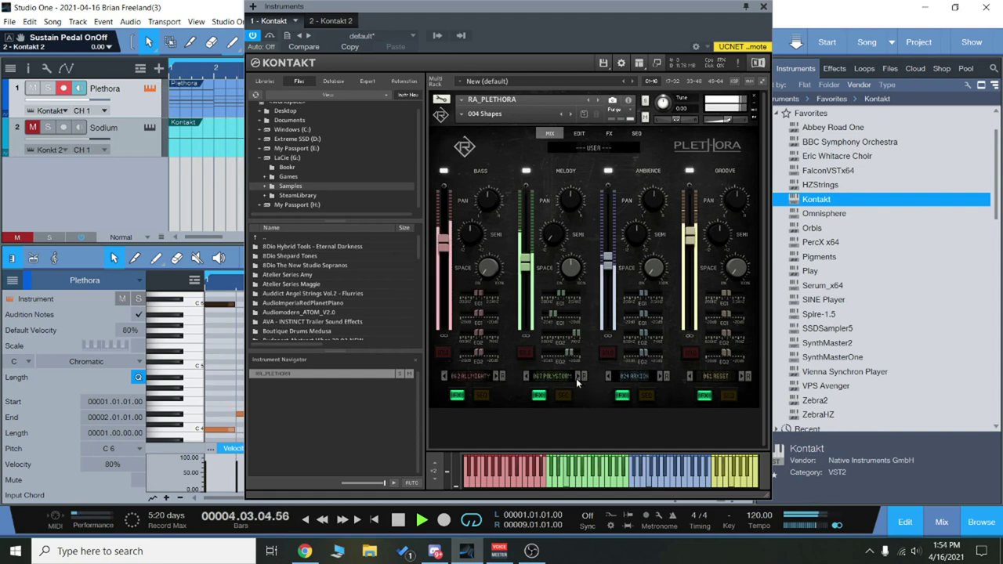
click(661, 376)
click(739, 379)
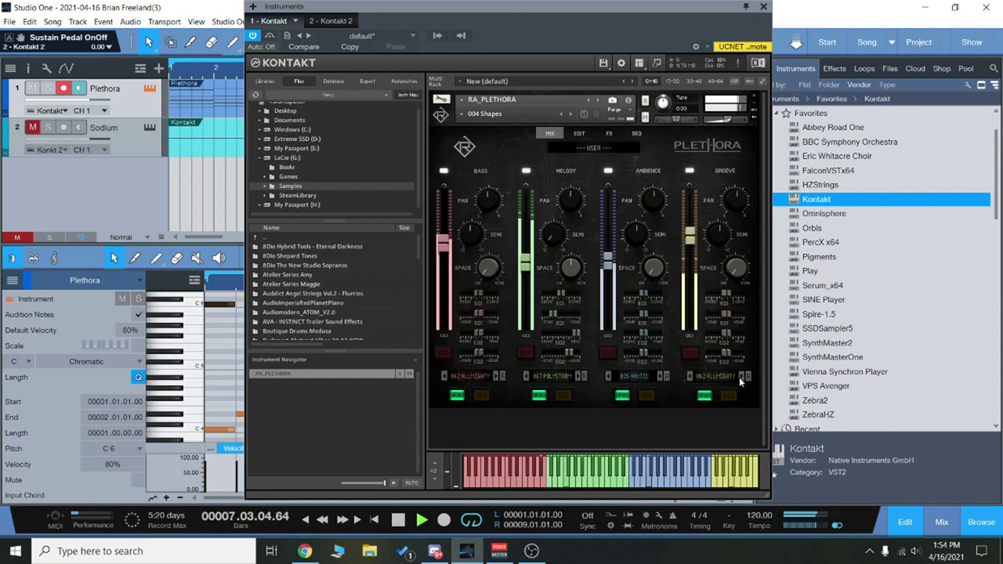
Step: Change Plethora's Groove and Bass layers to 063 Glory, Melody to 068 Scoring and Ambience to 026 Endless during playback
click(741, 377)
click(496, 376)
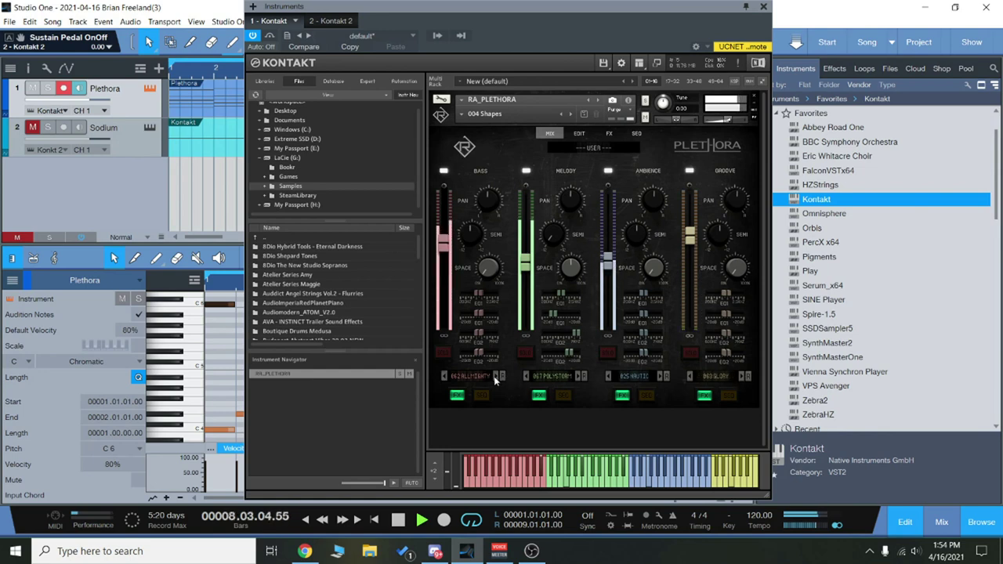
click(578, 377)
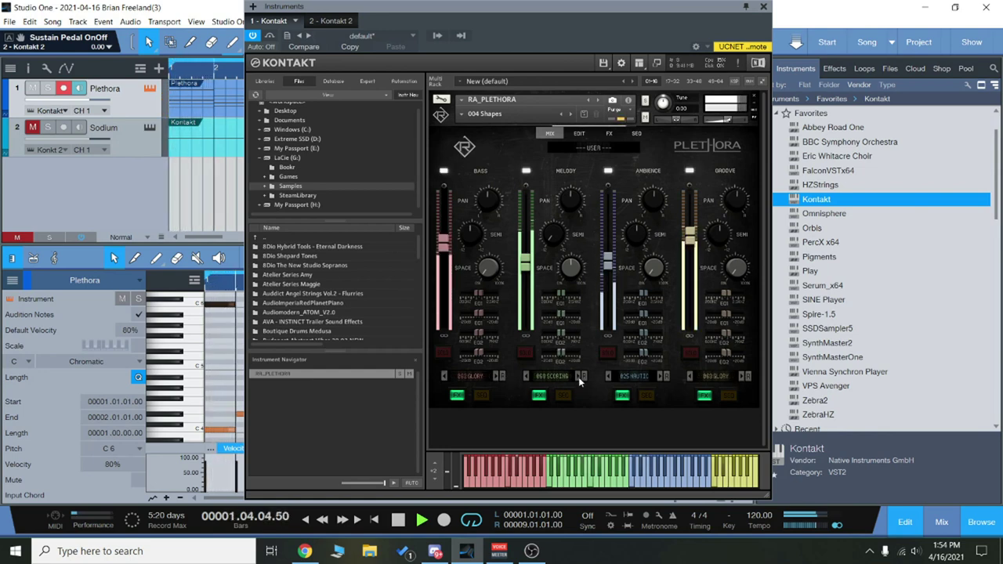
click(660, 377)
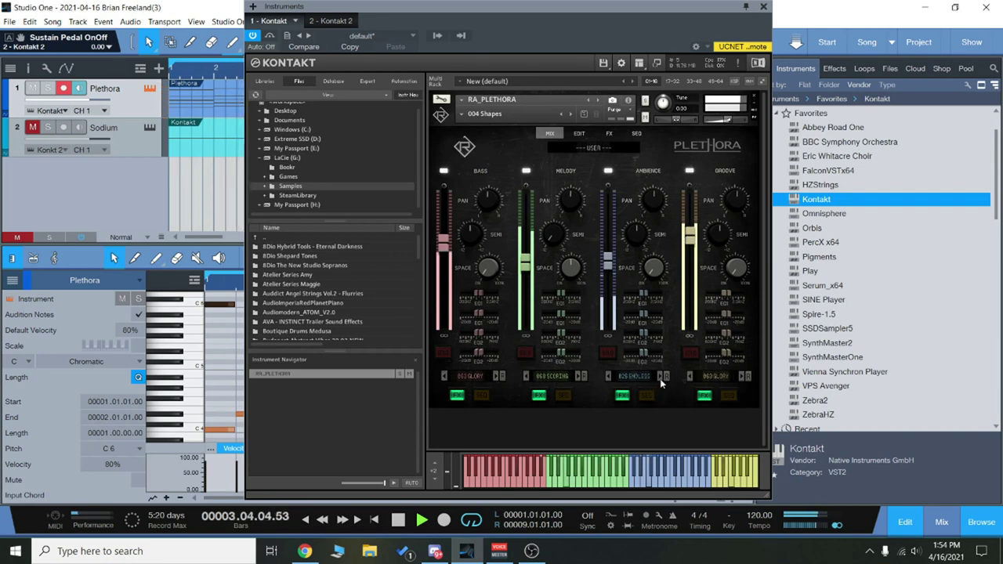
Step: During playback, change the Groove layer to 066 Reflect, Ambience to 027 Nightmare, Melody to 069 Nightfall and Bass to 065 Hush
click(742, 378)
click(742, 377)
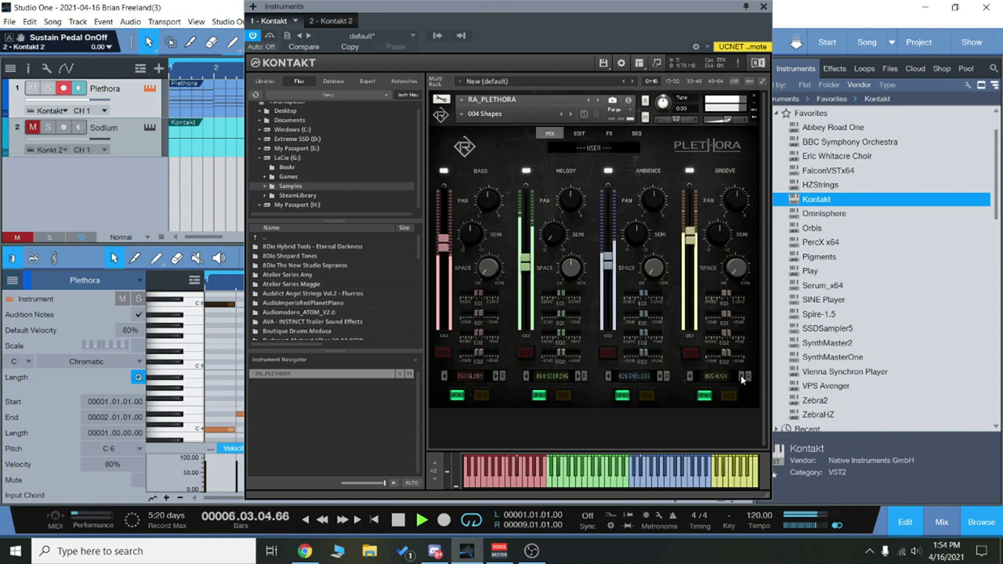
click(742, 378)
click(660, 377)
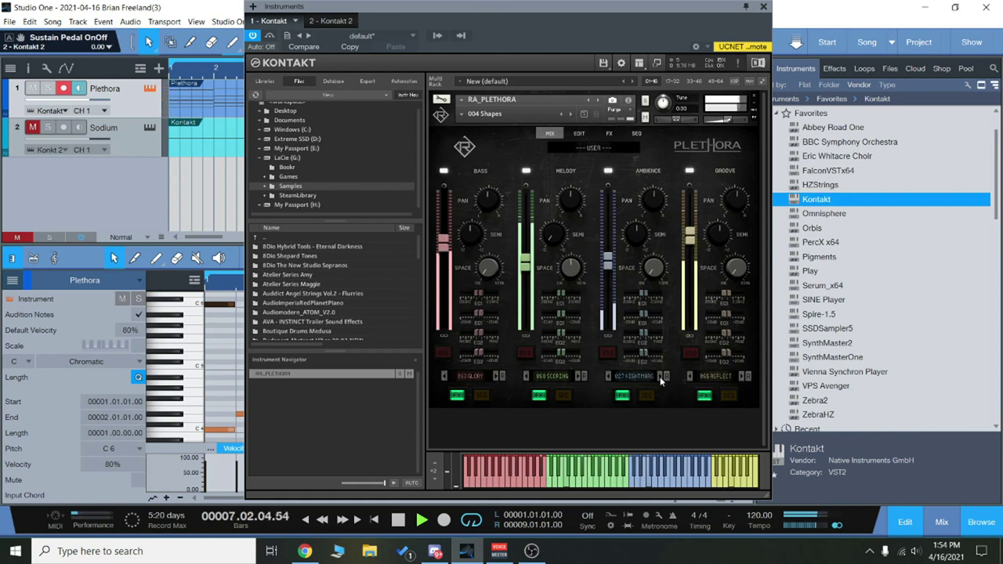
click(576, 376)
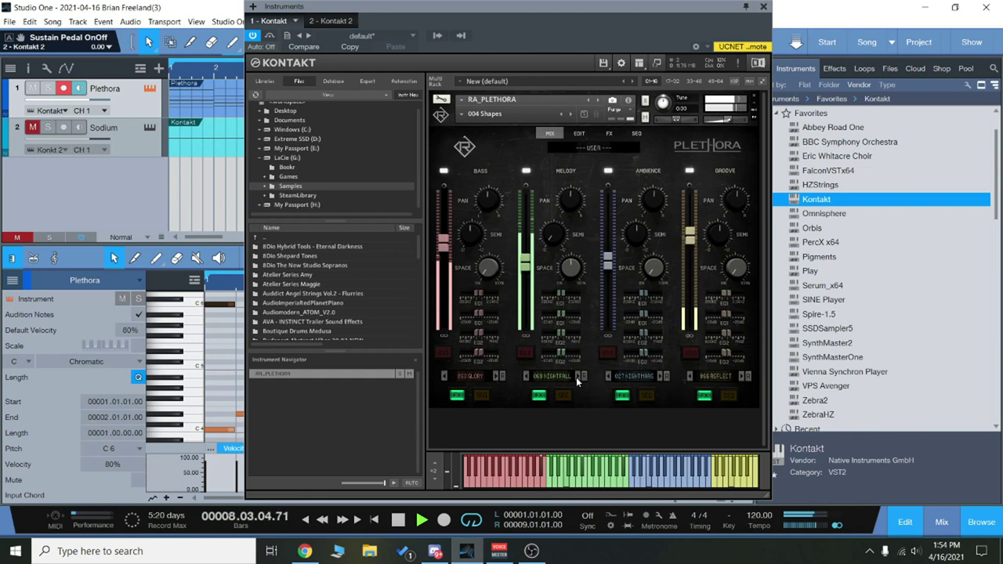
click(494, 376)
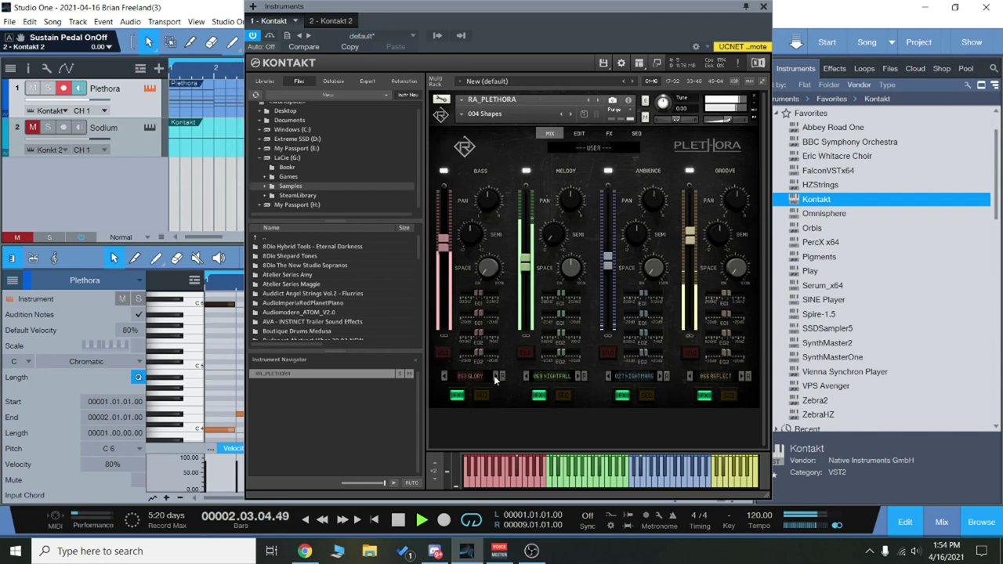
click(495, 377)
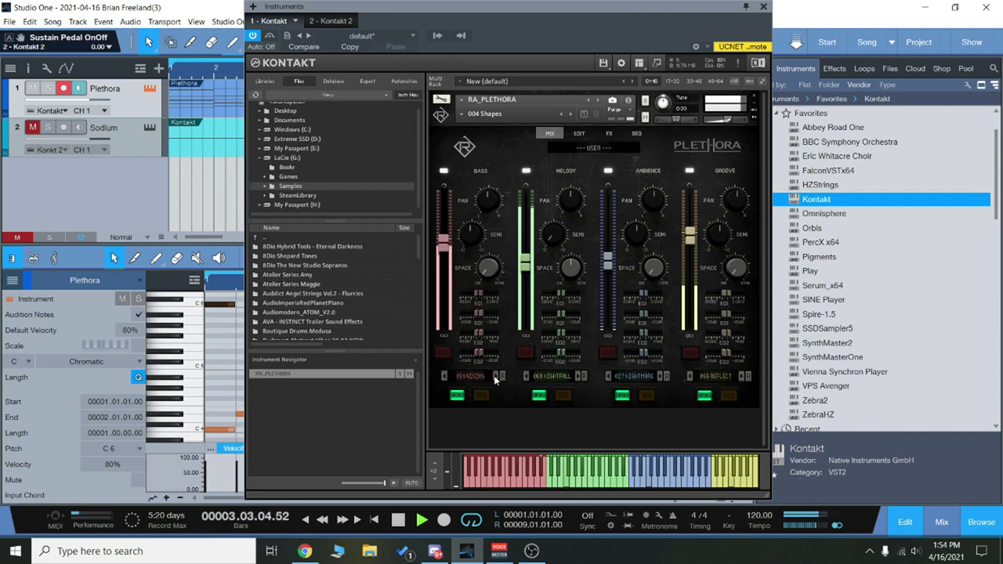
click(495, 376)
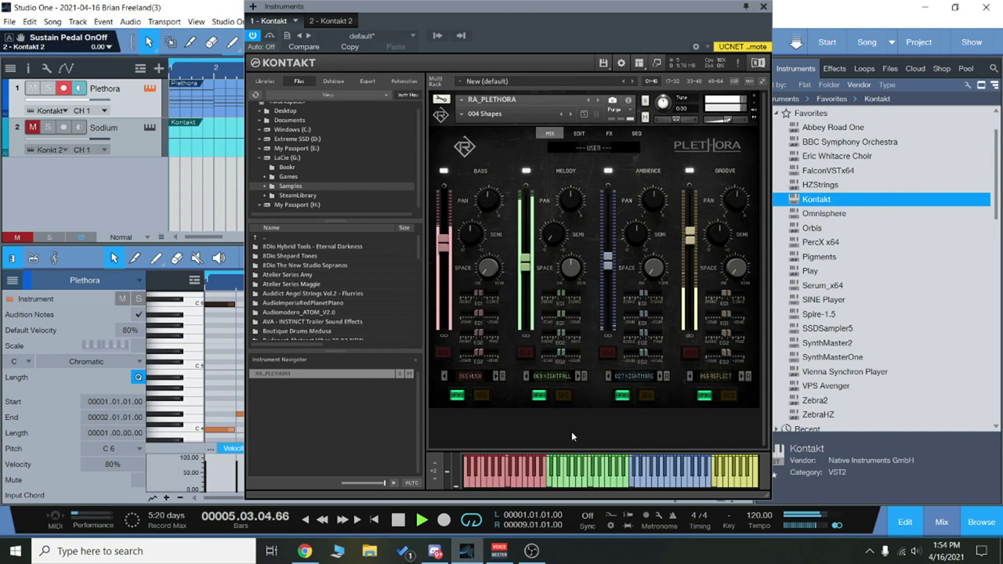
Step: Change the Ambience layer to 031 Nebula, Groove to 070 Raumzeit and Melody to 043 Arriving during playback
click(577, 376)
click(661, 376)
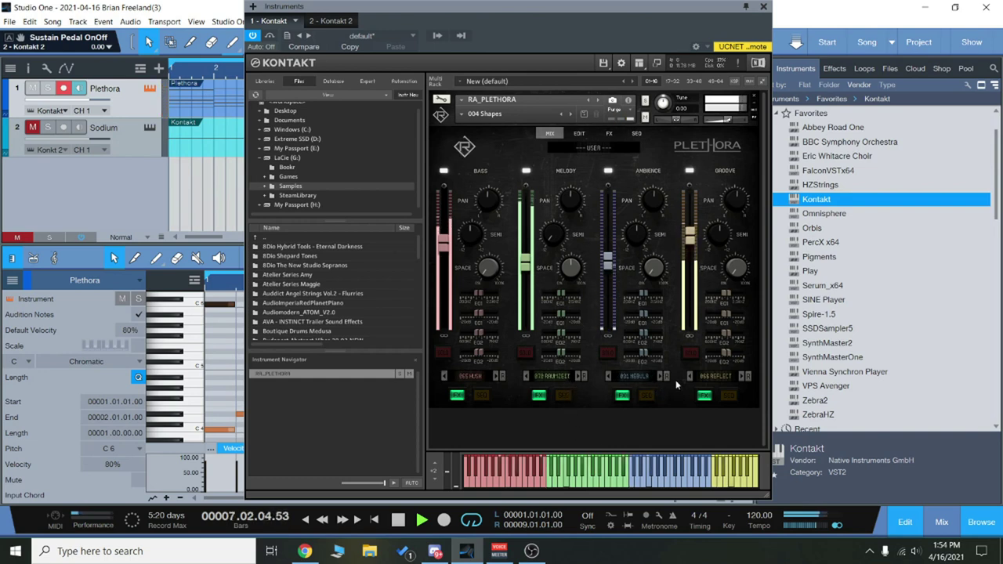
click(741, 376)
click(558, 378)
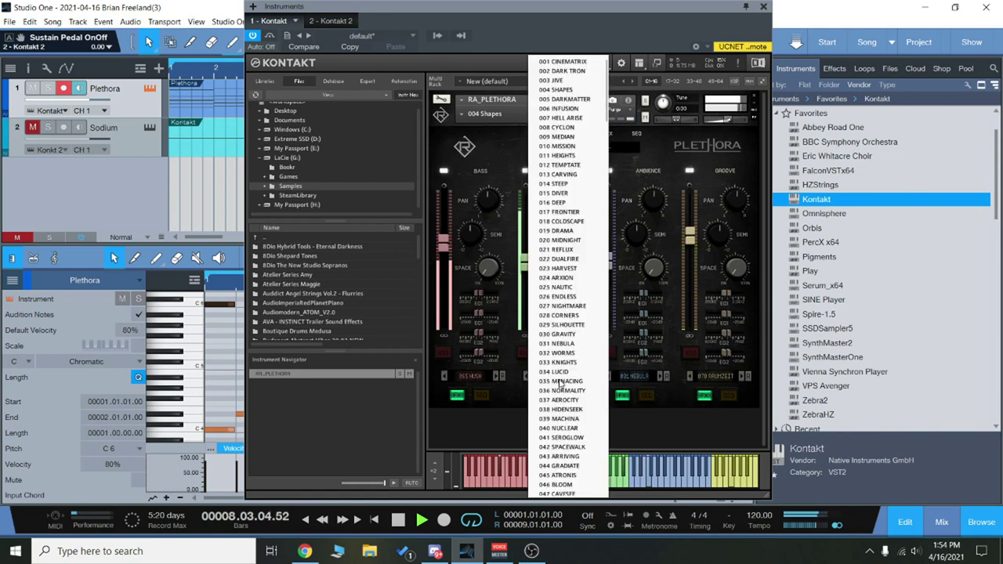
click(559, 456)
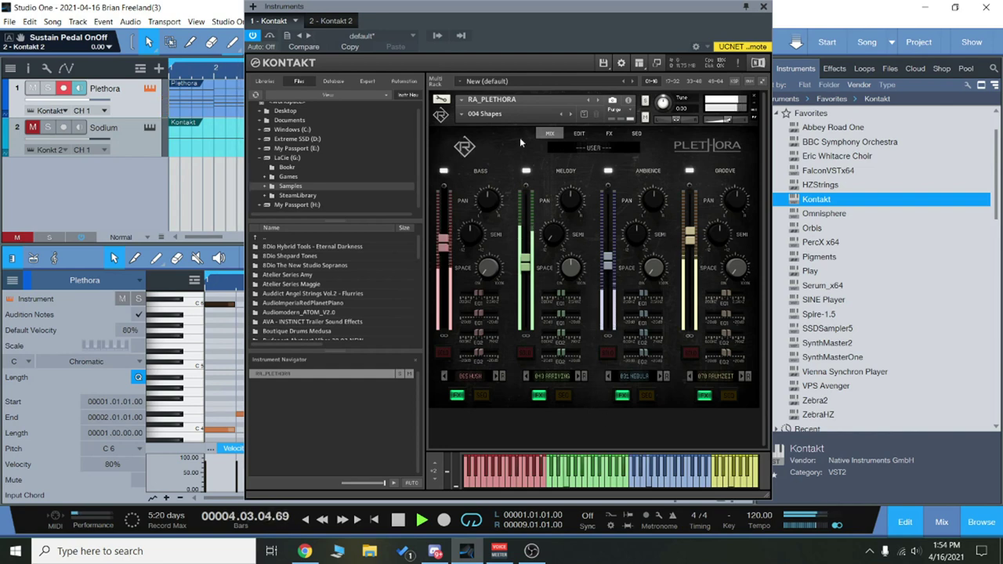
Step: Load Plethora's 081 Saturn snapshot and advance through 082 Fallen to 083 Godfather during playback
click(470, 114)
mouse_move(472, 123)
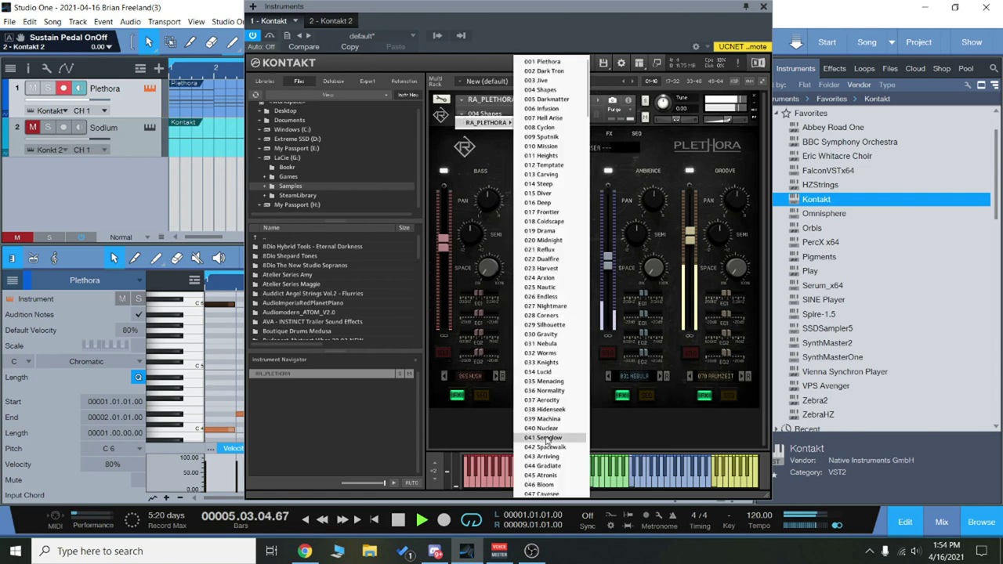
scroll(549, 445, down, 5)
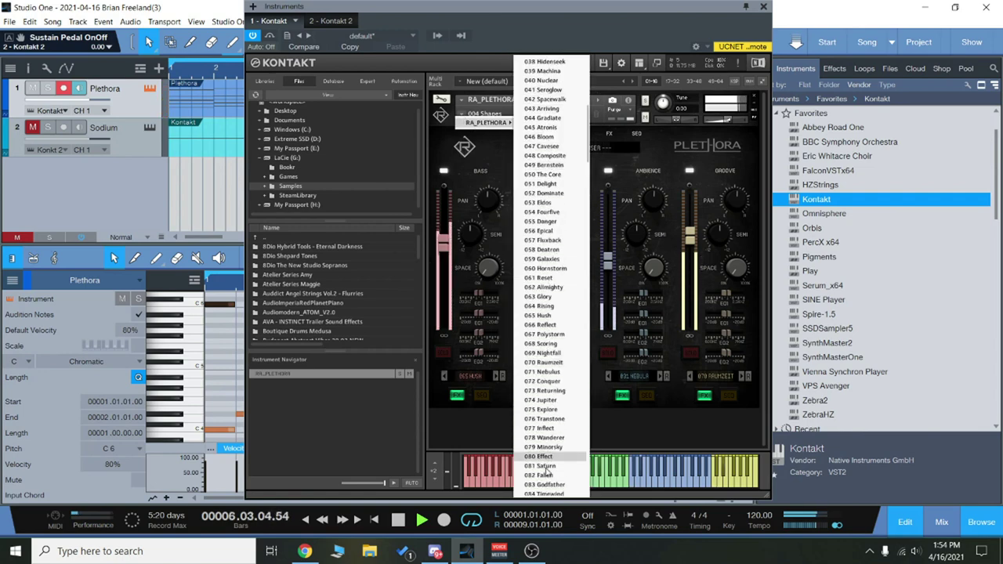
click(549, 446)
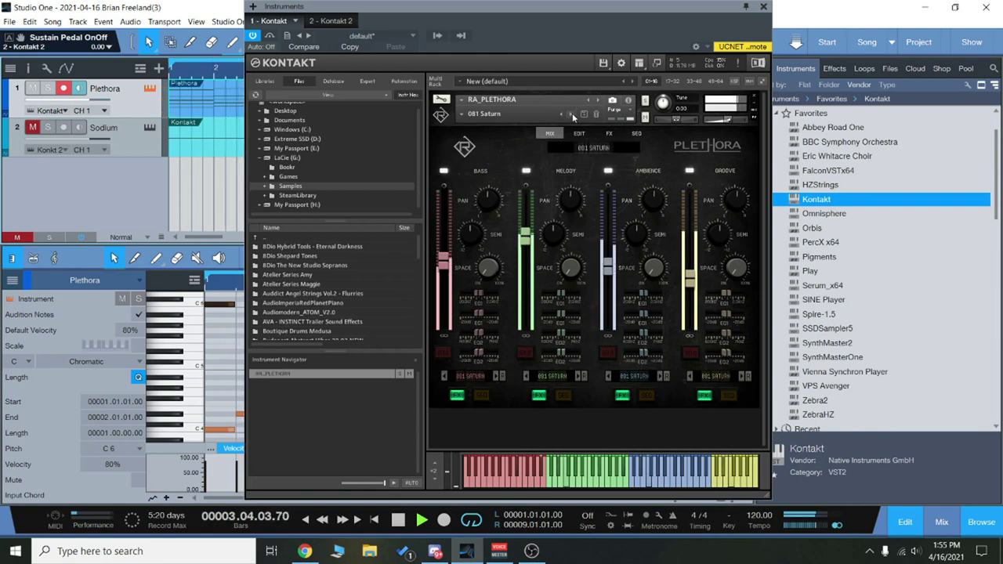
click(571, 114)
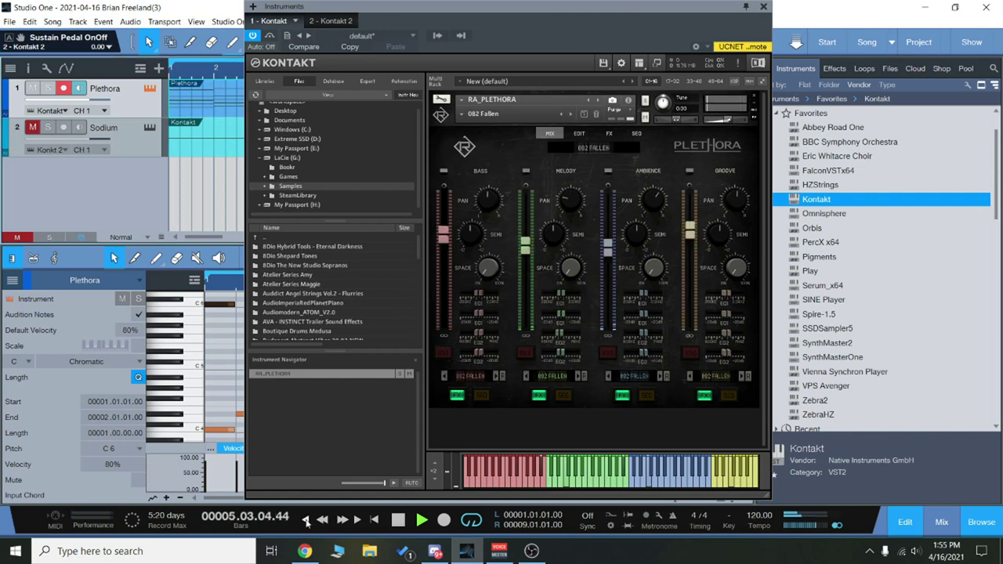
click(572, 116)
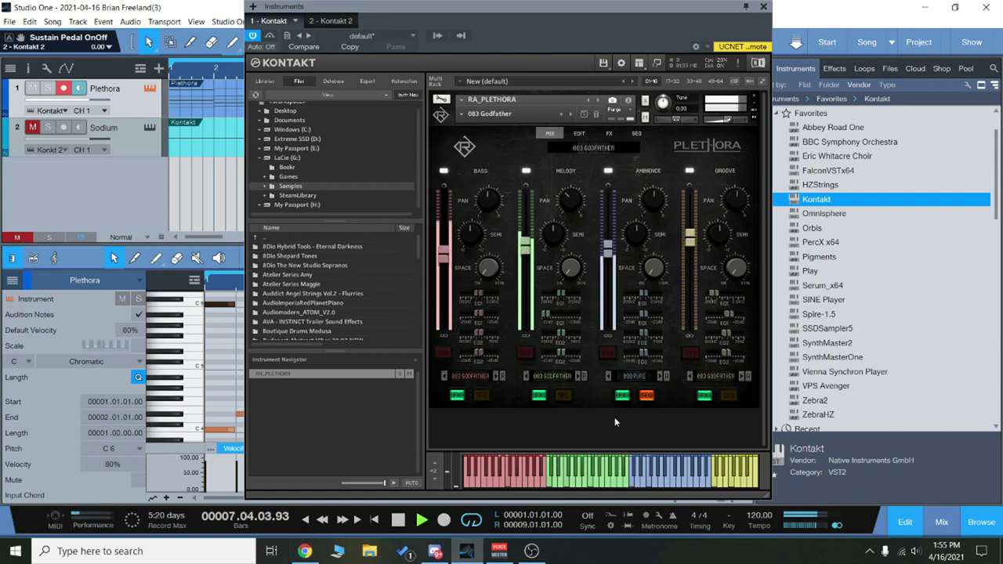
Step: Enable the sequencer on Plethora's Melody, Bass and Groove layers, listen to the result and stop playback
click(563, 395)
click(481, 395)
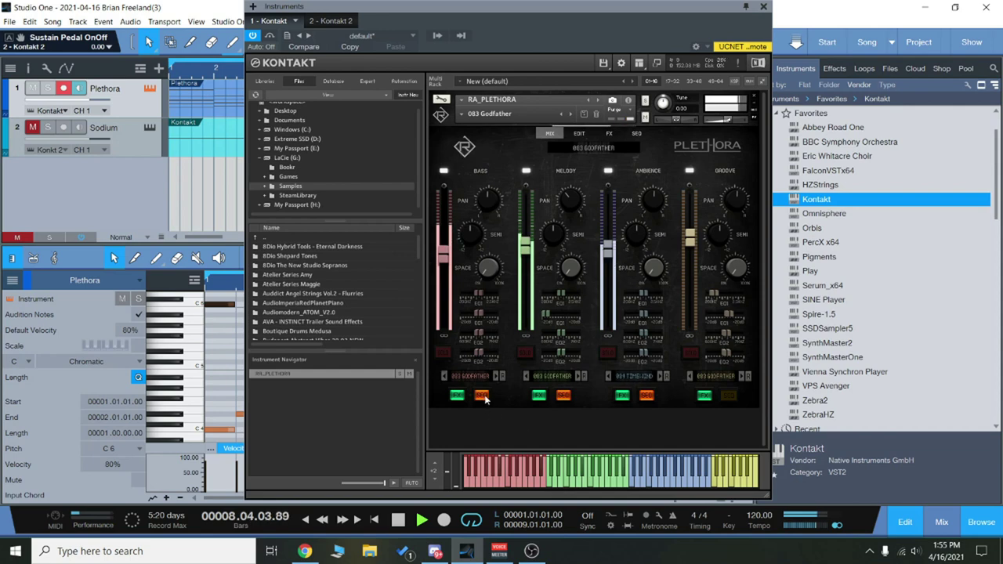
click(728, 395)
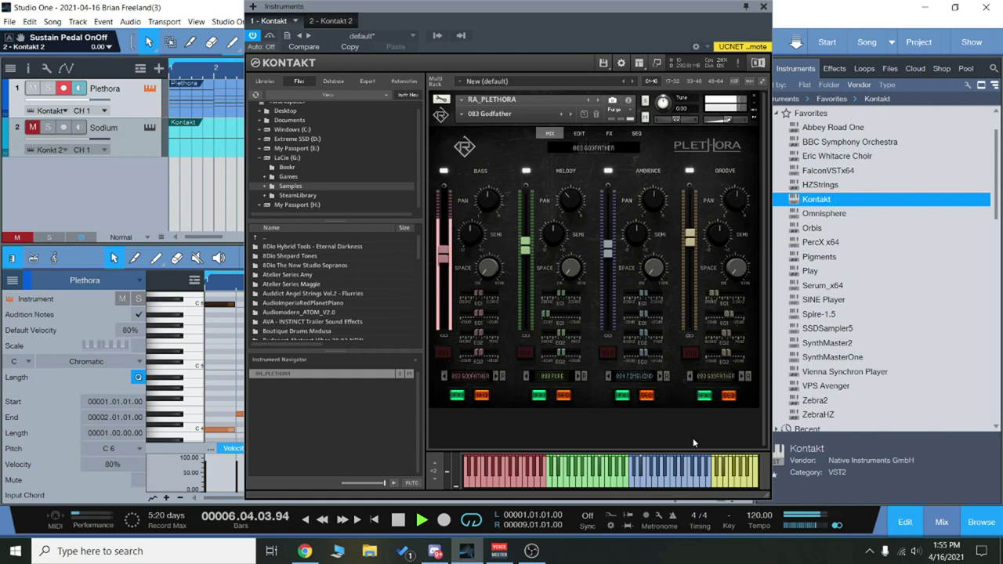
click(398, 522)
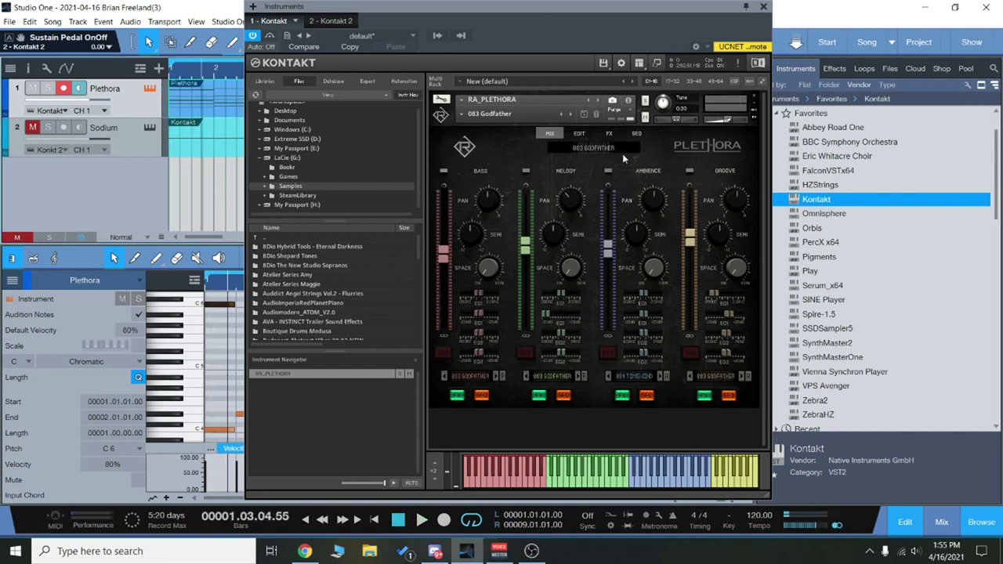
drag(581, 14, 551, 21)
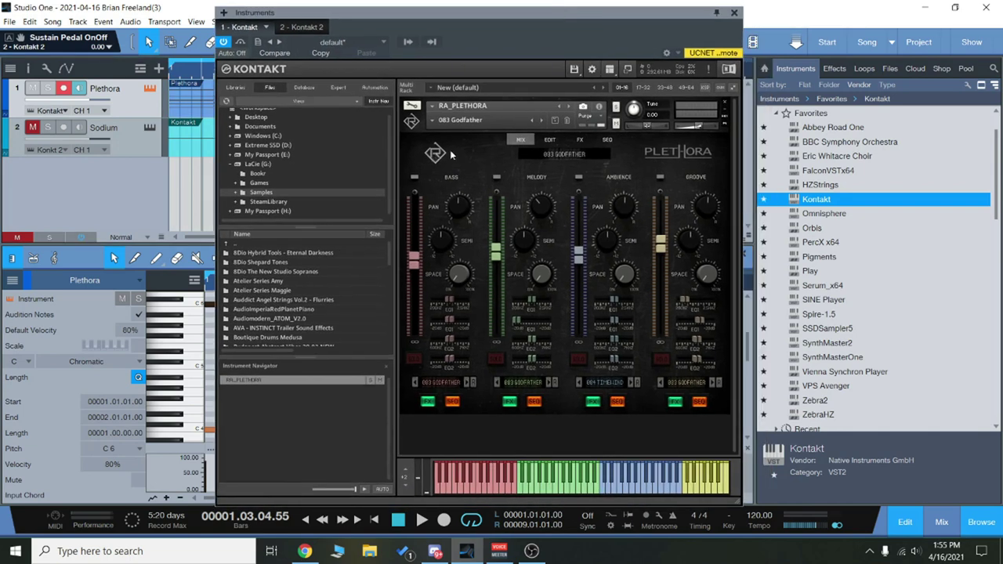
drag(531, 4, 541, 0)
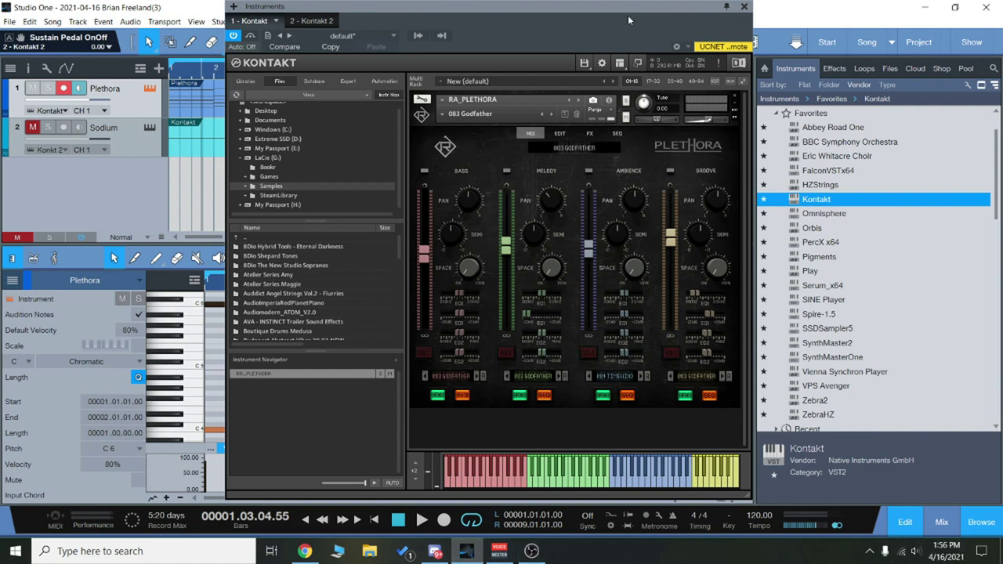
drag(628, 20, 636, 19)
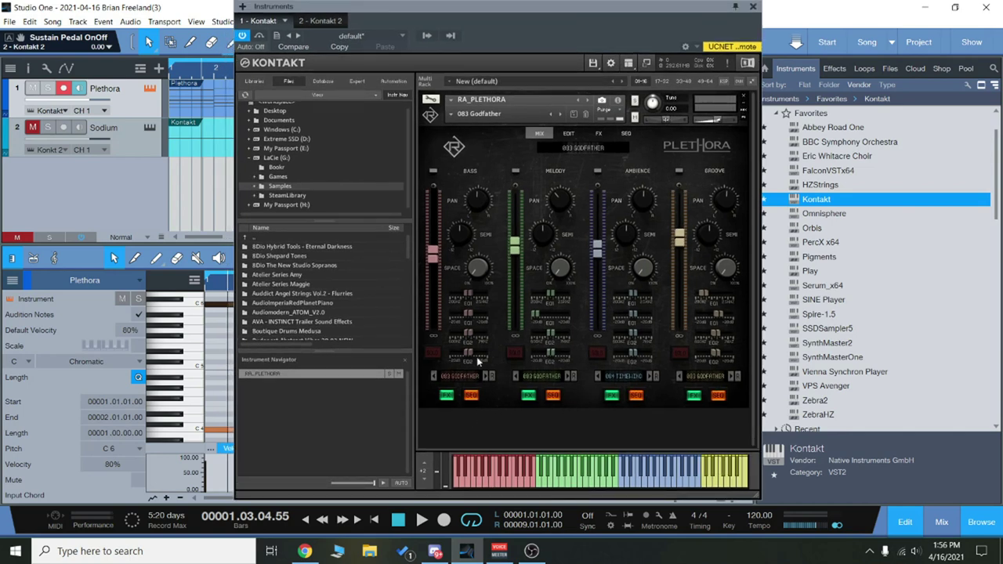
Step: Close Plethora's window, mute its track, and unmute and solo the Sodium track with its Kontakt 2 instrument open
click(752, 6)
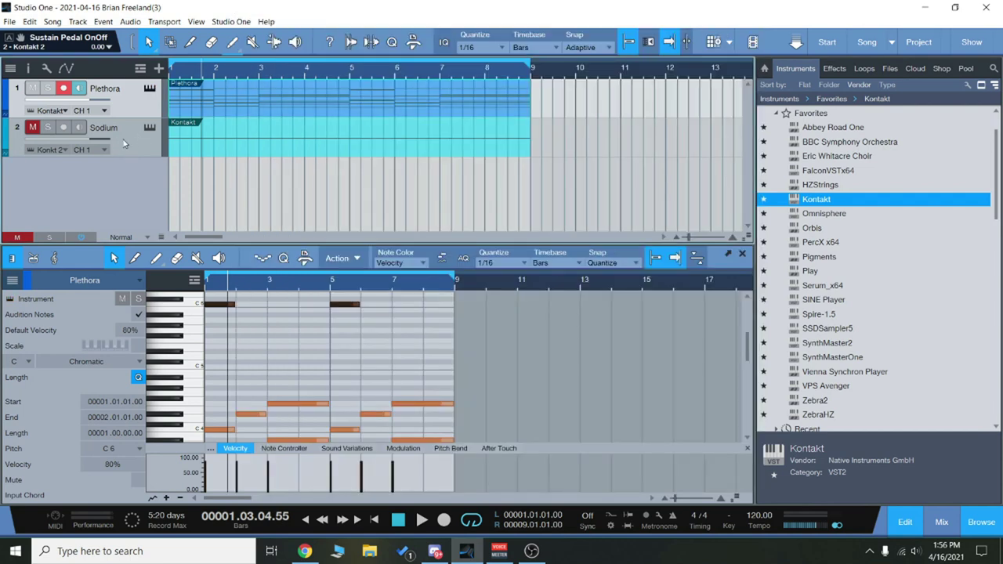
click(32, 87)
click(32, 127)
click(48, 127)
click(148, 129)
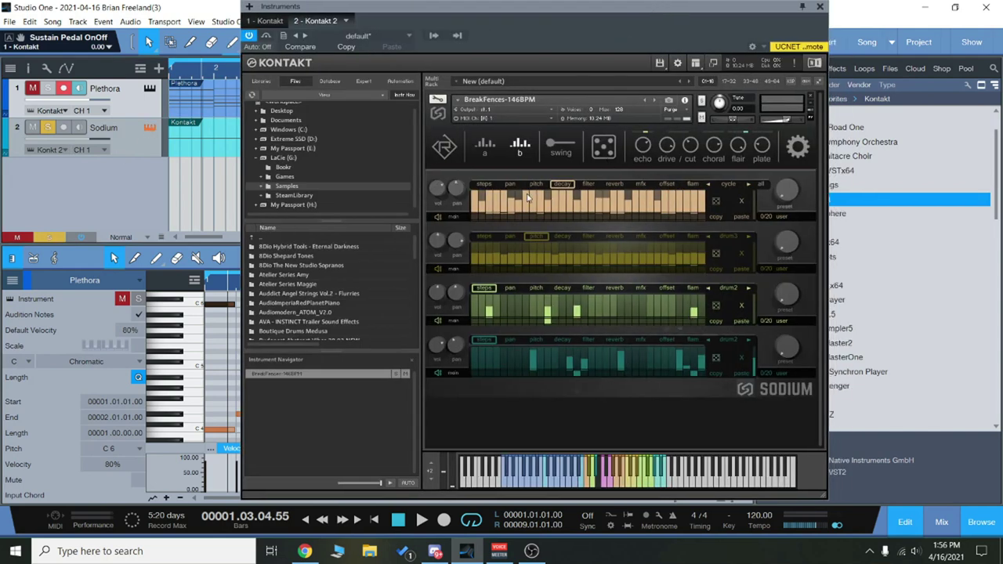
drag(614, 6, 588, 5)
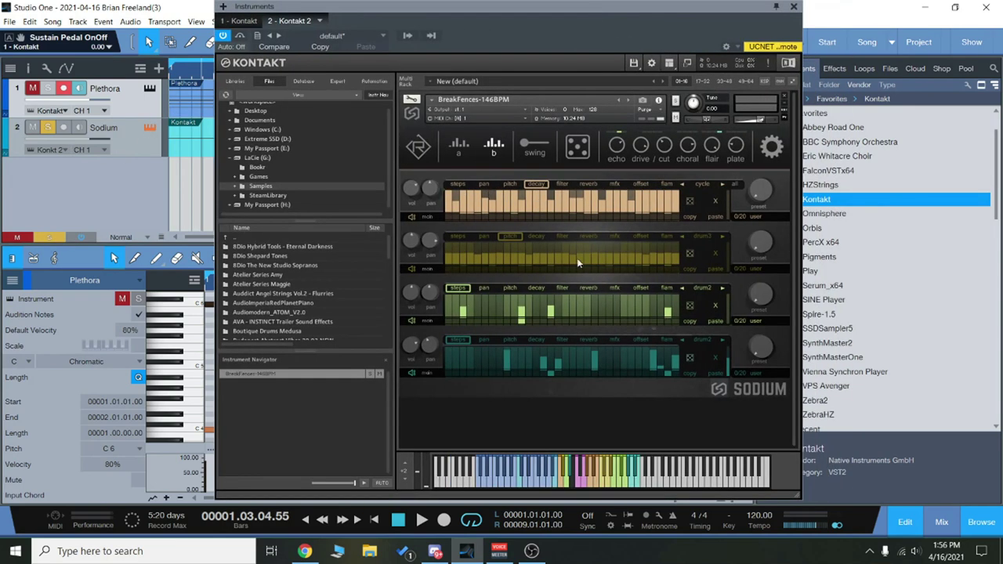
Step: Browse Kontakt's Quick-Load catalogue to Rigid Audio's RA_SODIUM folder and examine the Cinematic Kit instruments
right_click(507, 437)
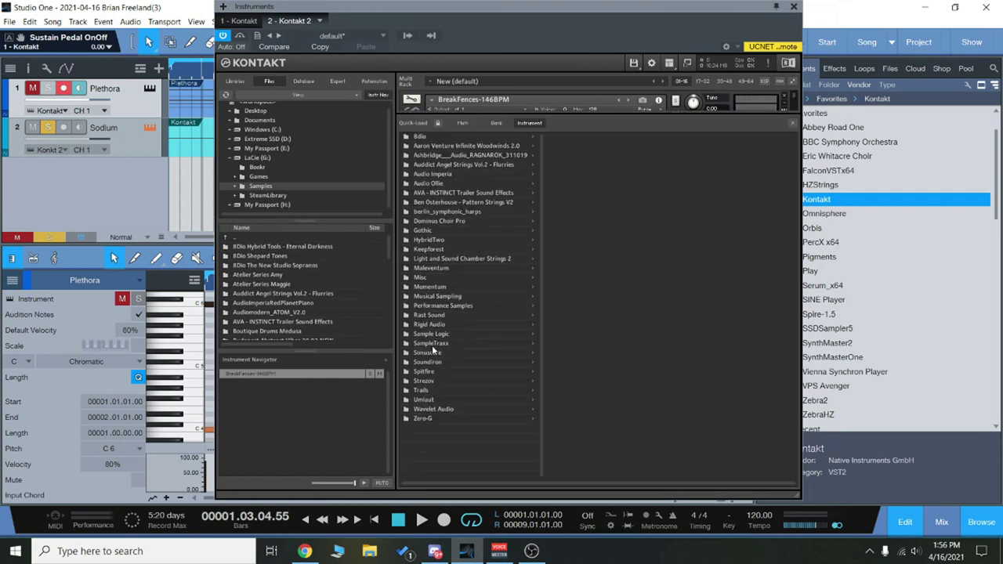
click(429, 324)
click(580, 155)
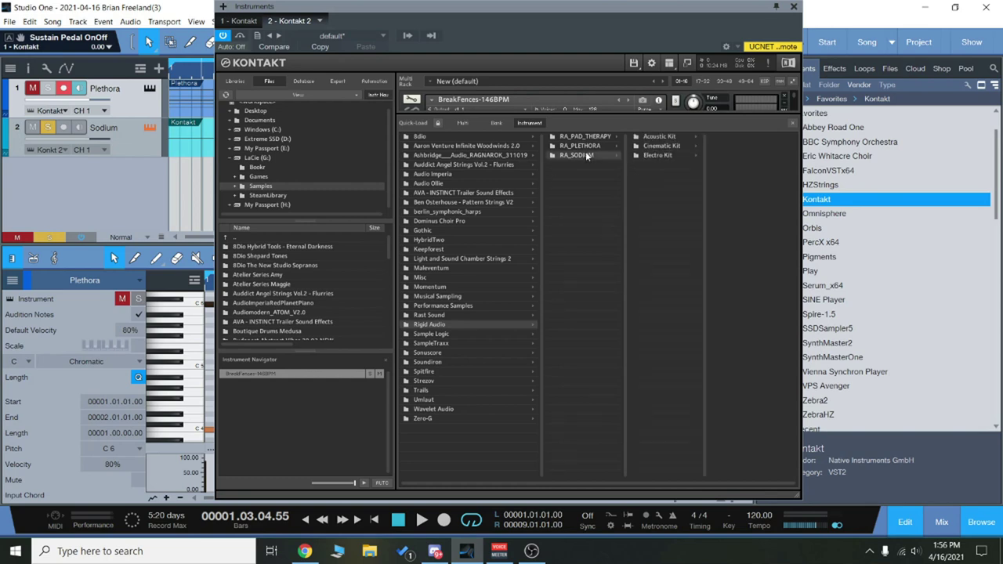
click(660, 146)
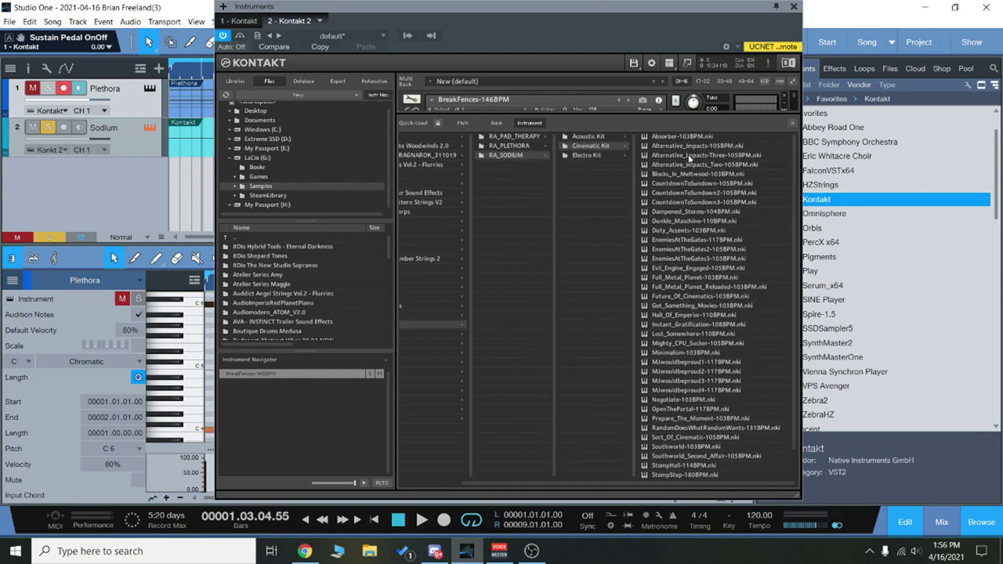
scroll(721, 365, down, 1)
scroll(721, 389, up, 1)
click(590, 142)
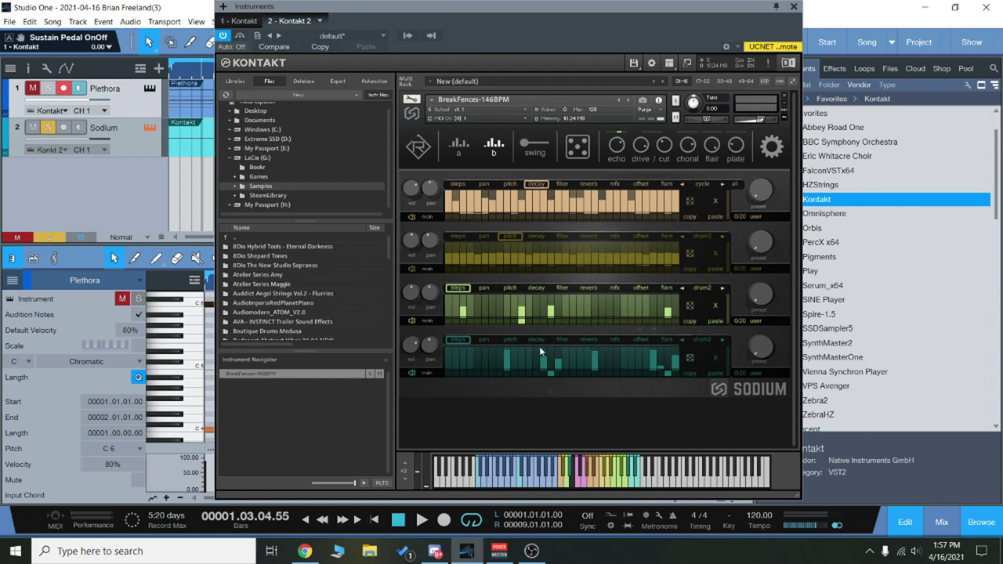
Step: Play Sodium's purple keyswitches to switch between patterns a and b, ending on pattern b
click(577, 484)
click(584, 485)
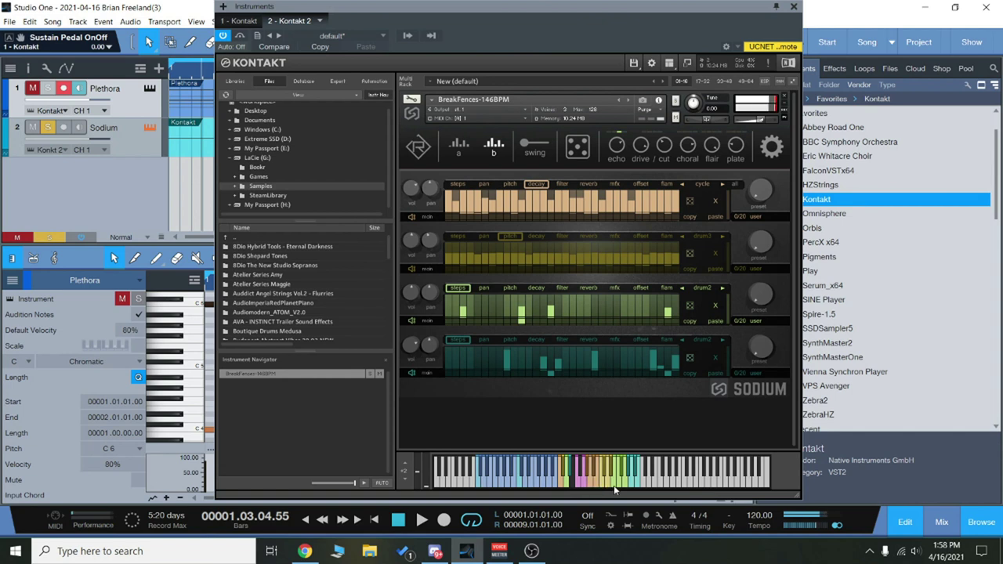
click(579, 482)
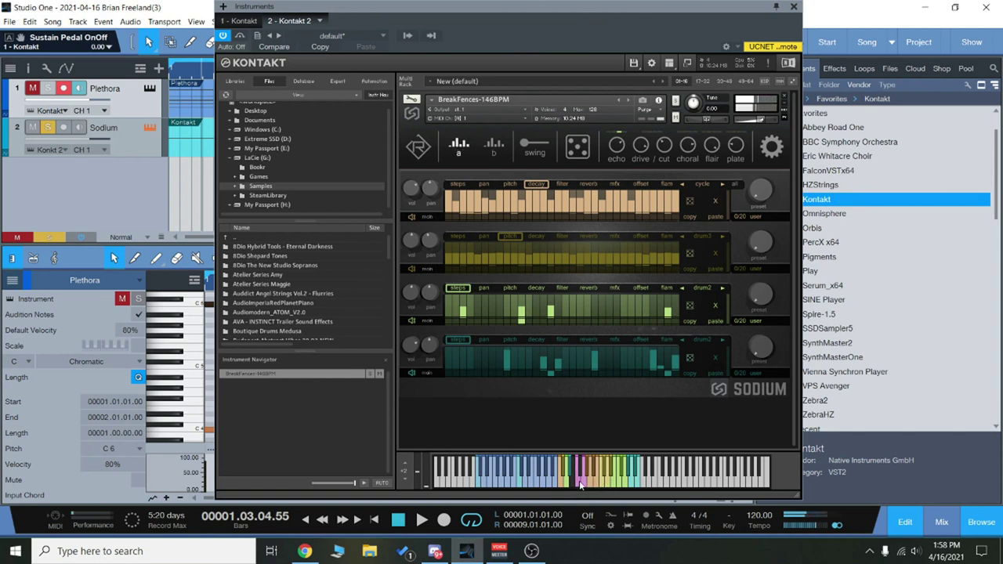
click(584, 482)
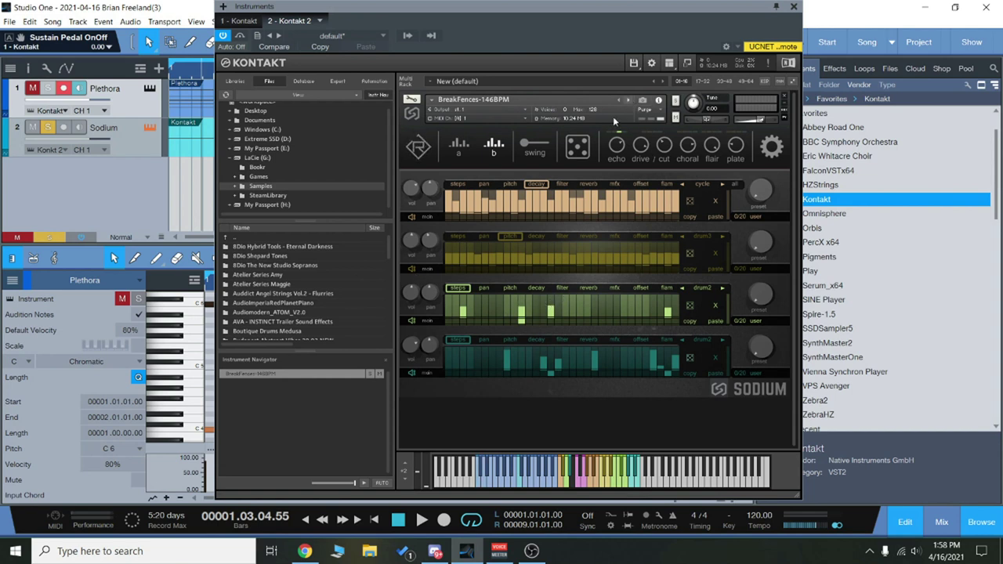
Step: Load the next Sodium instrument, BrokenTape-92BPM, and start song playback to audition it
click(627, 102)
key(space)
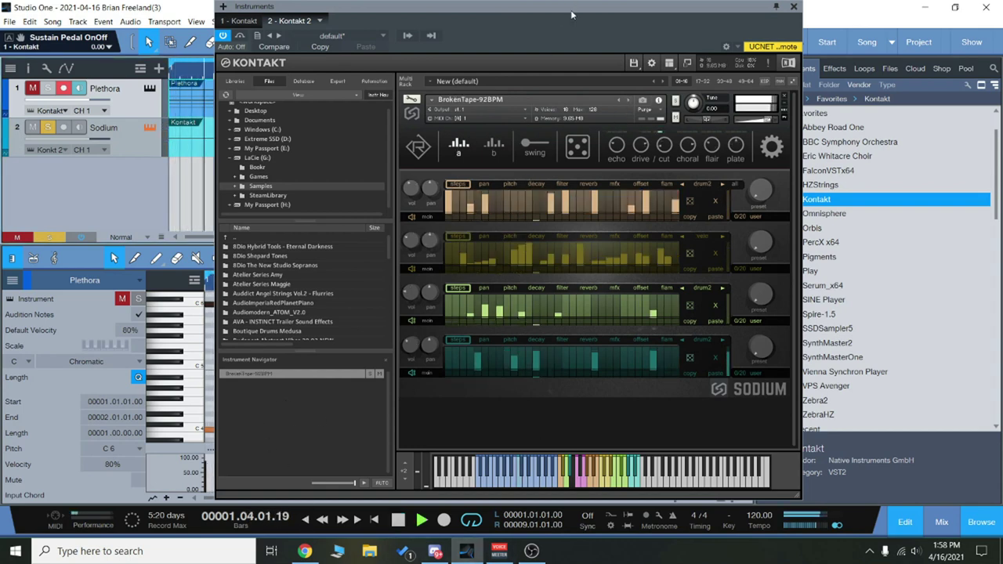
mouse_move(568, 9)
mouse_down()
mouse_move(792, 92)
mouse_move(576, 19)
mouse_up()
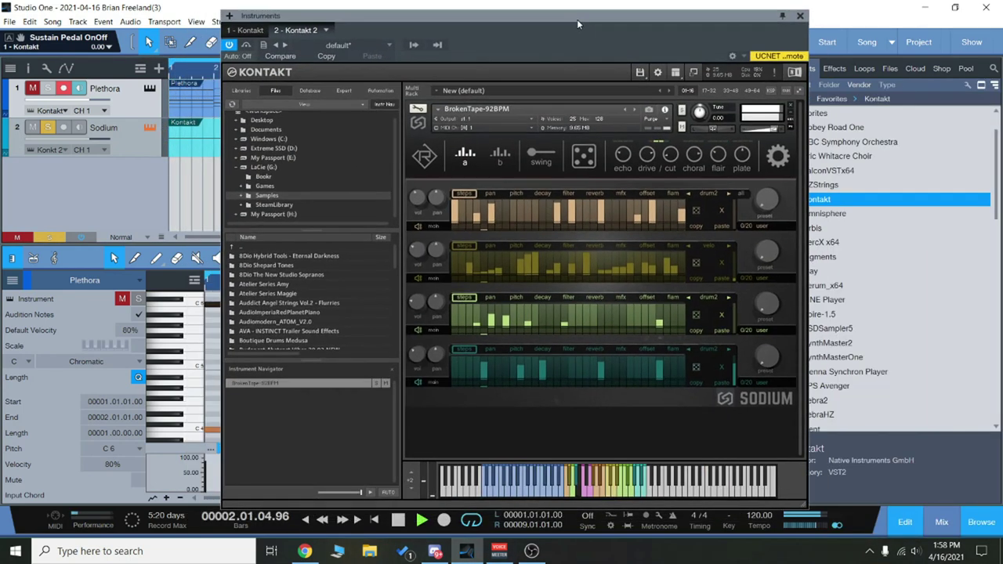
click(532, 551)
click(531, 550)
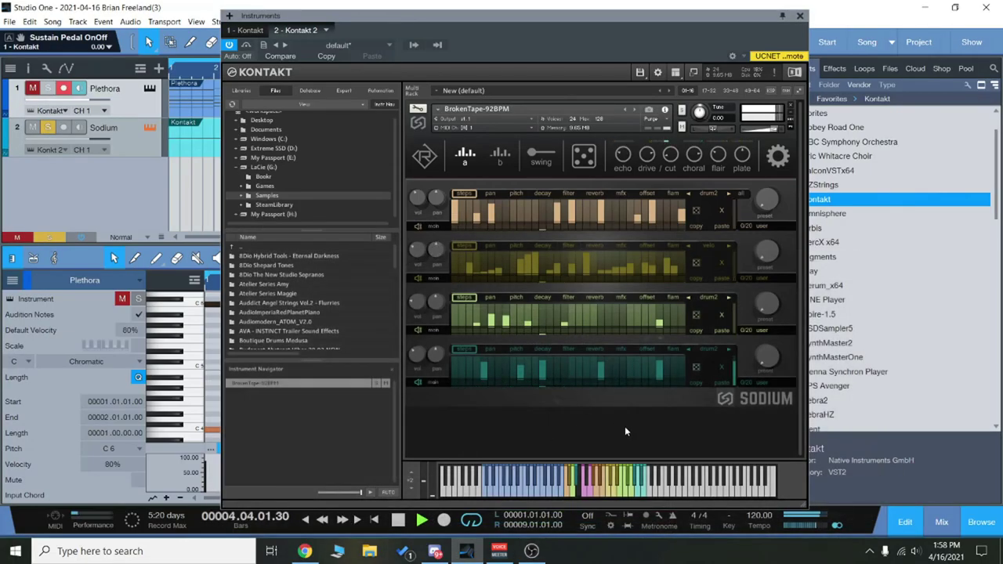
Step: Randomize all BrokenTape-92BPM patterns and audition the result from the start of the song
click(584, 159)
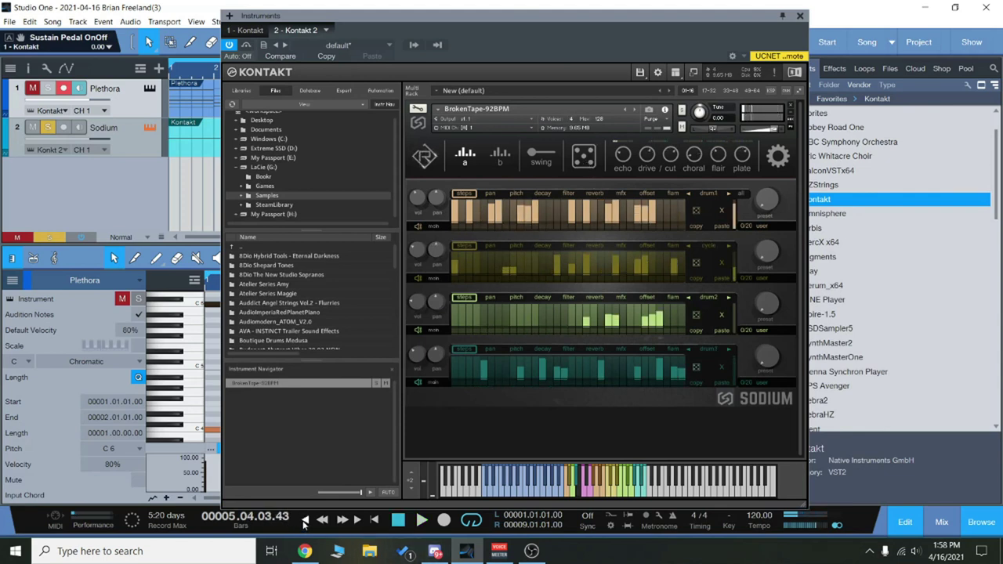
key(space)
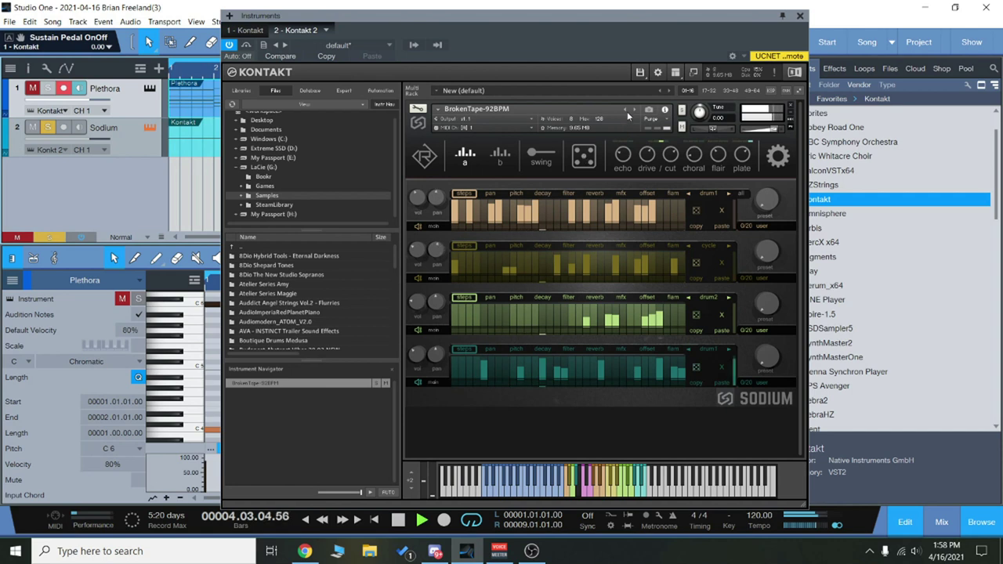
key(space)
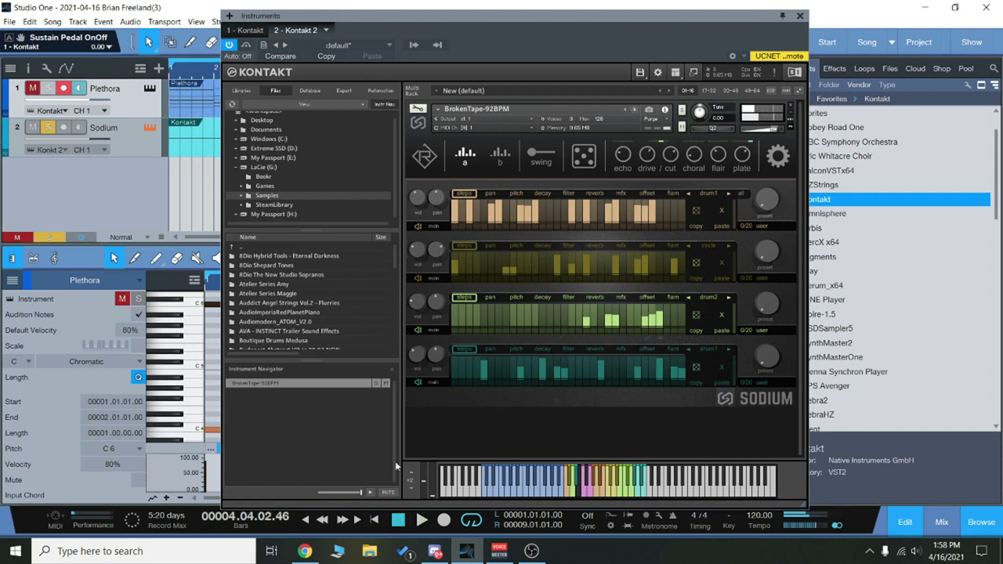
Step: Load Cant_Describe_My_Feelings-103BPM, play it from the song start, and randomize its patterns
click(304, 520)
key(space)
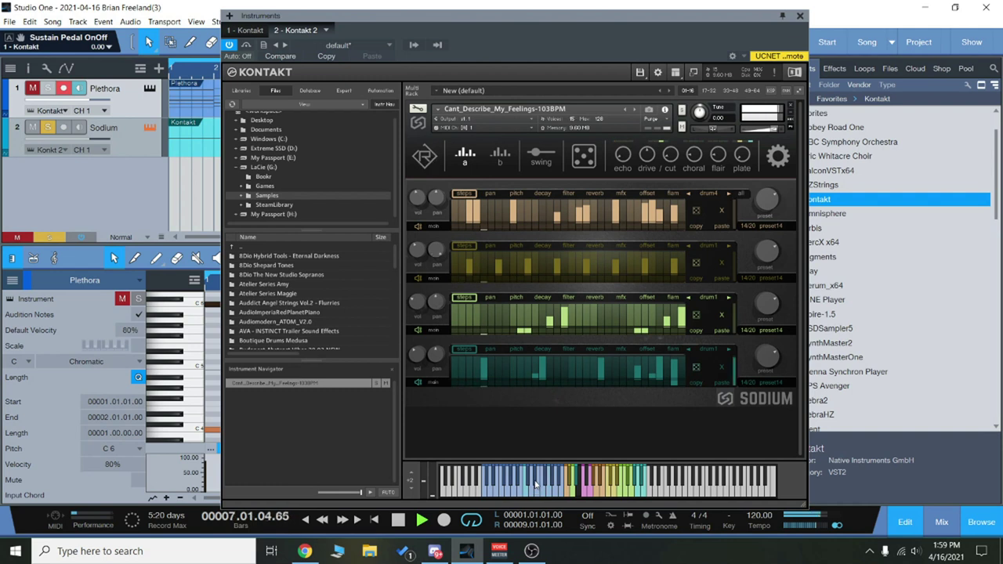
click(584, 160)
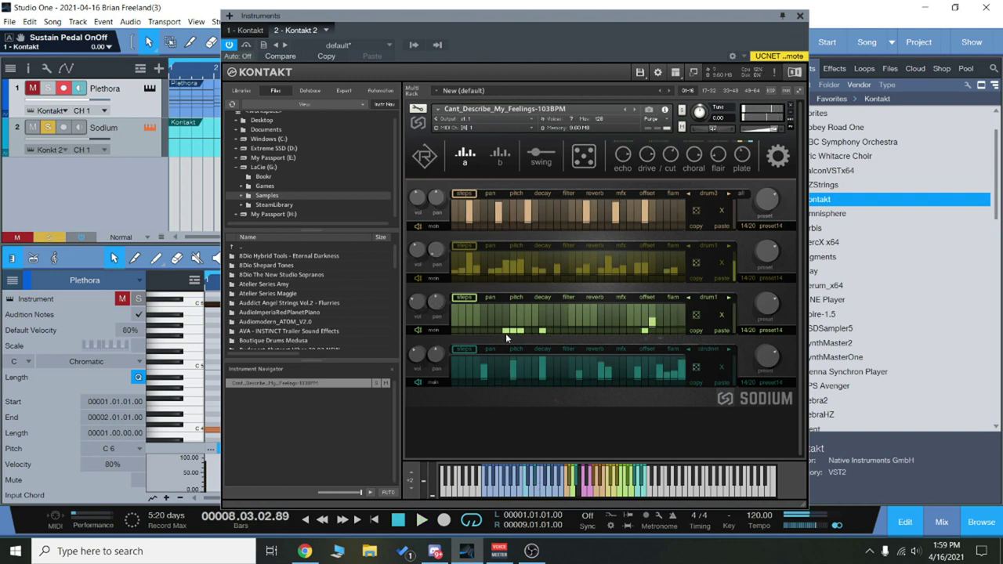
Step: Advance through the Sodium instruments CaveMachine-86BPM and CheapRagOnRagOff-87BPM, playing CheapRagOnRagOff-87BPM from the song start
click(306, 521)
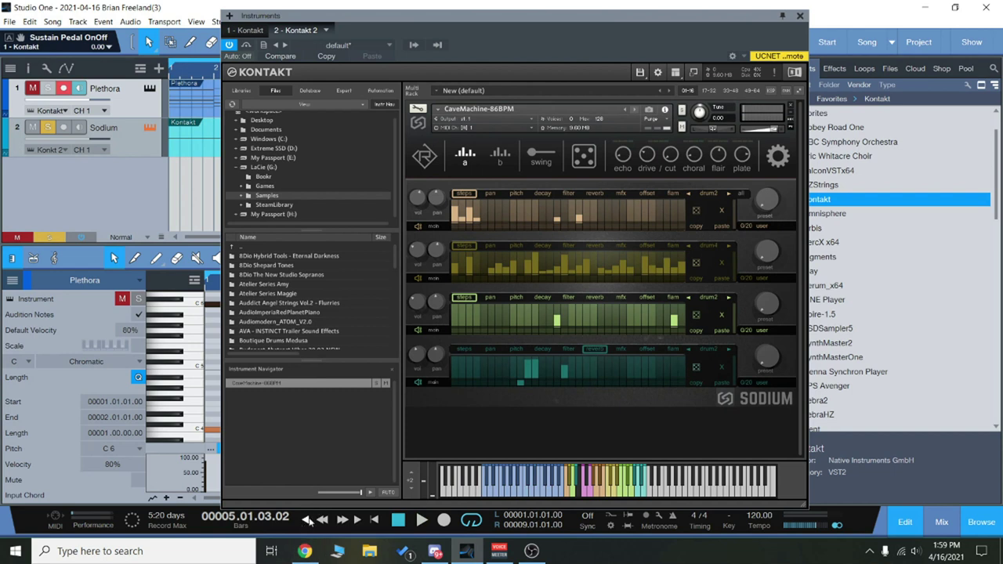
key(space)
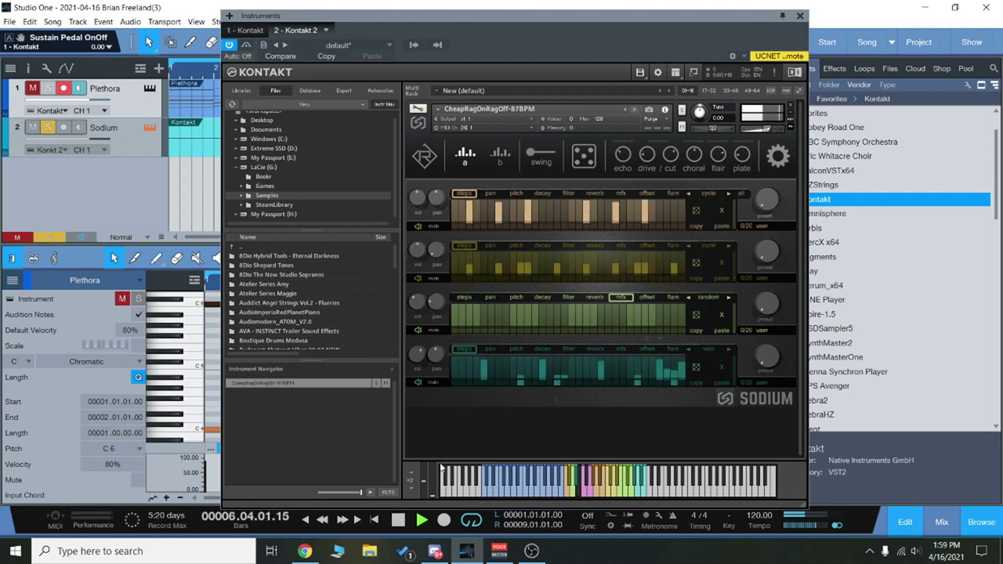
click(306, 521)
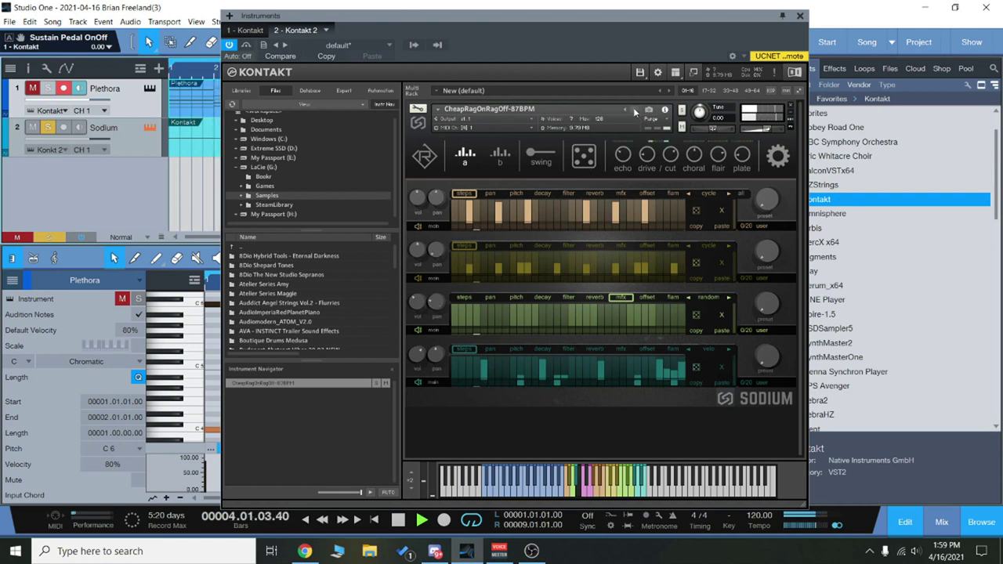
Step: Draw extra values across CheapRagOnRagOff-87BPM's four sequencer lanes during playback, mainly in the first half of the pattern
mouse_move(453, 270)
mouse_down()
mouse_move(504, 253)
mouse_move(550, 257)
mouse_up()
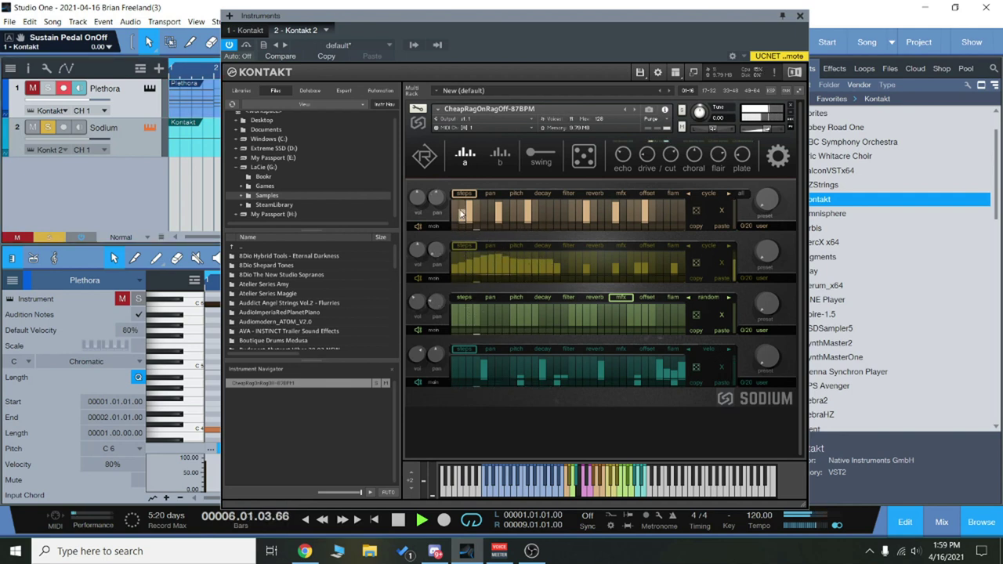
click(490, 201)
click(494, 308)
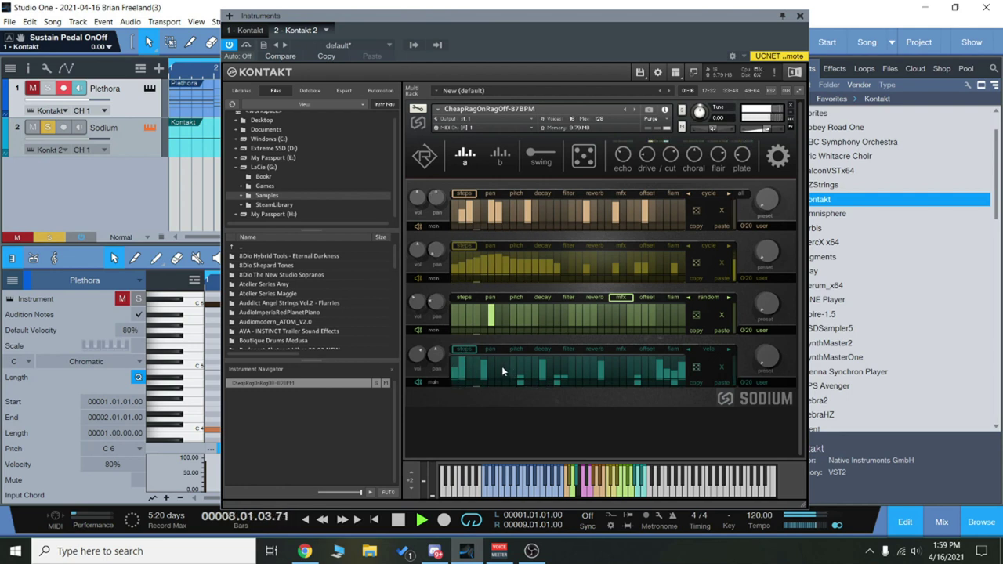
drag(502, 366, 546, 365)
drag(527, 267, 483, 277)
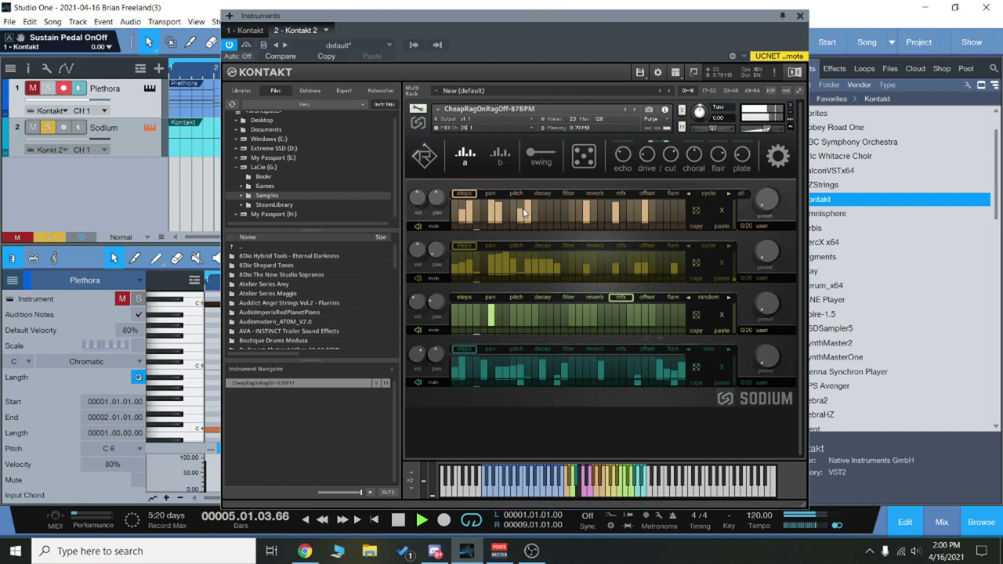
drag(465, 375, 515, 379)
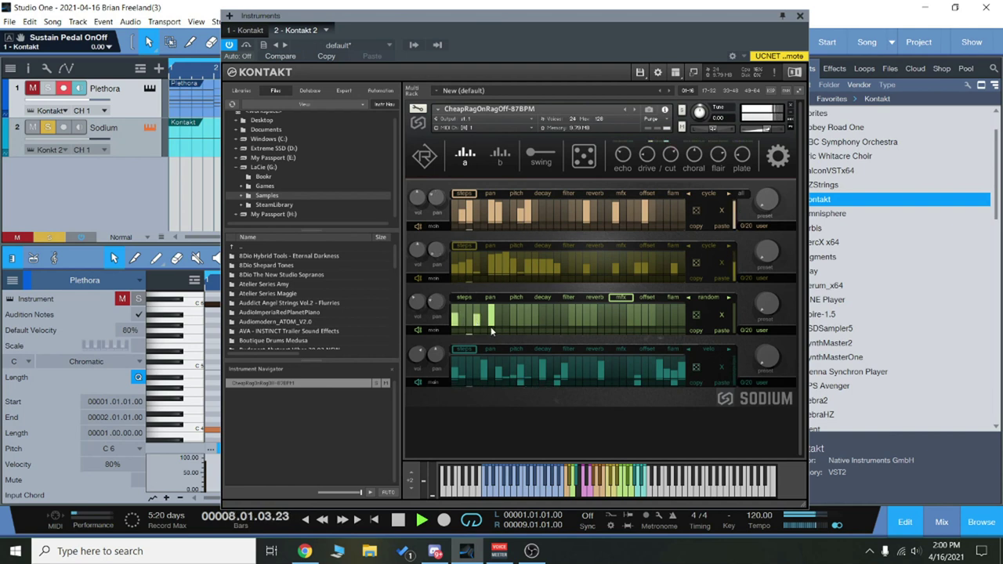
Step: Randomize CheapRagOnRagOff-87BPM's patterns, draw extra early steps in the yellow and teal lanes, and randomize all the lanes again
click(583, 157)
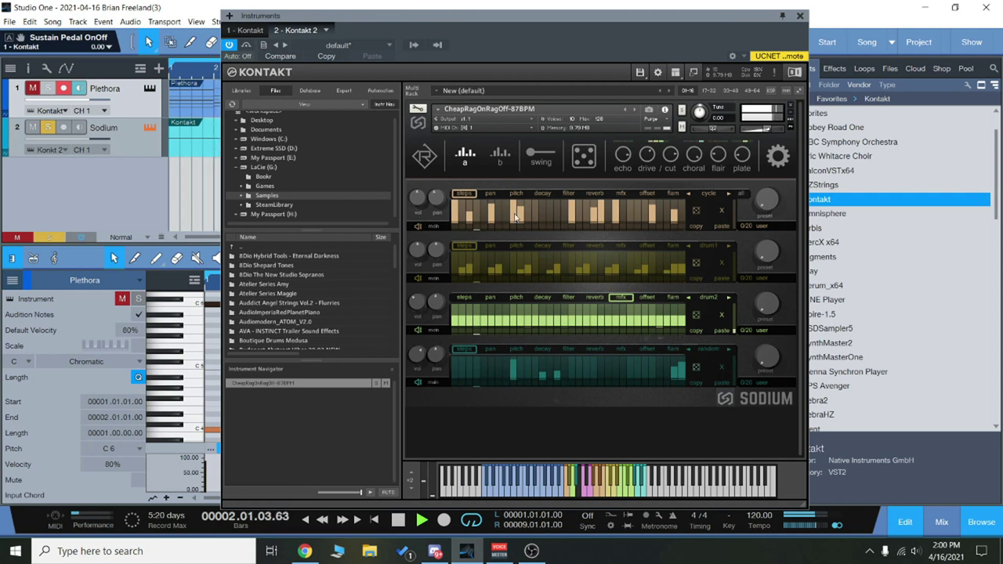
click(484, 251)
drag(460, 374, 480, 362)
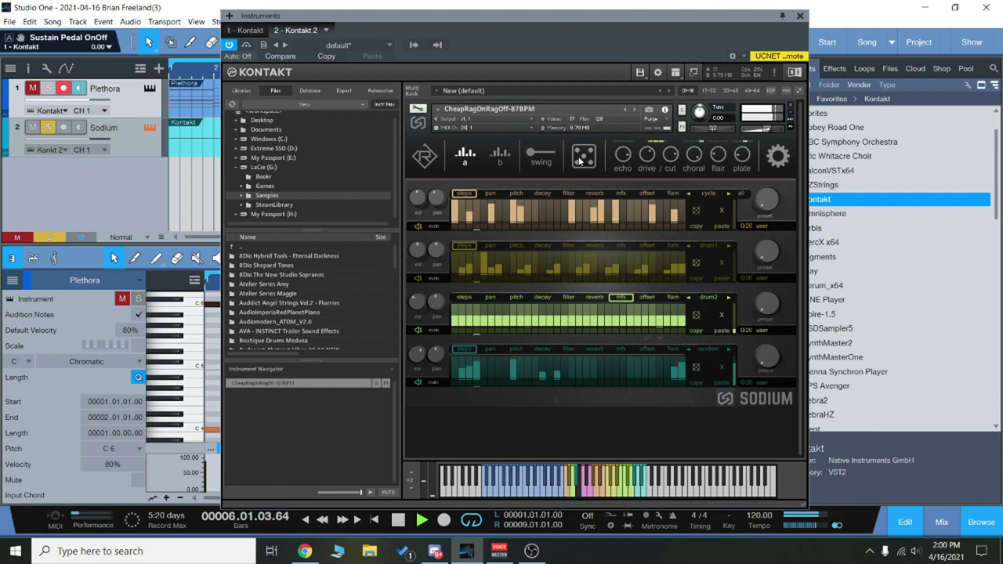
drag(478, 368, 509, 338)
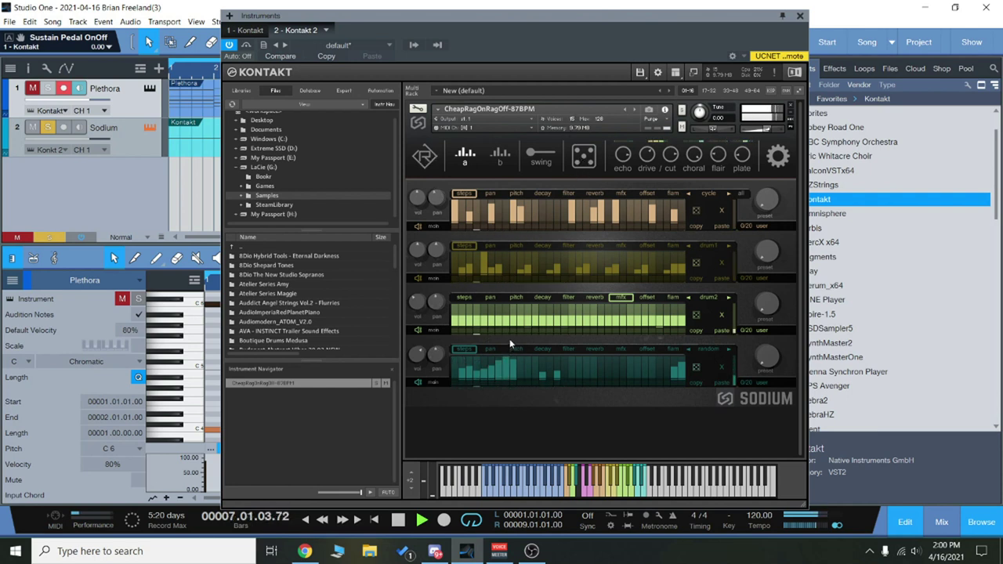
click(583, 159)
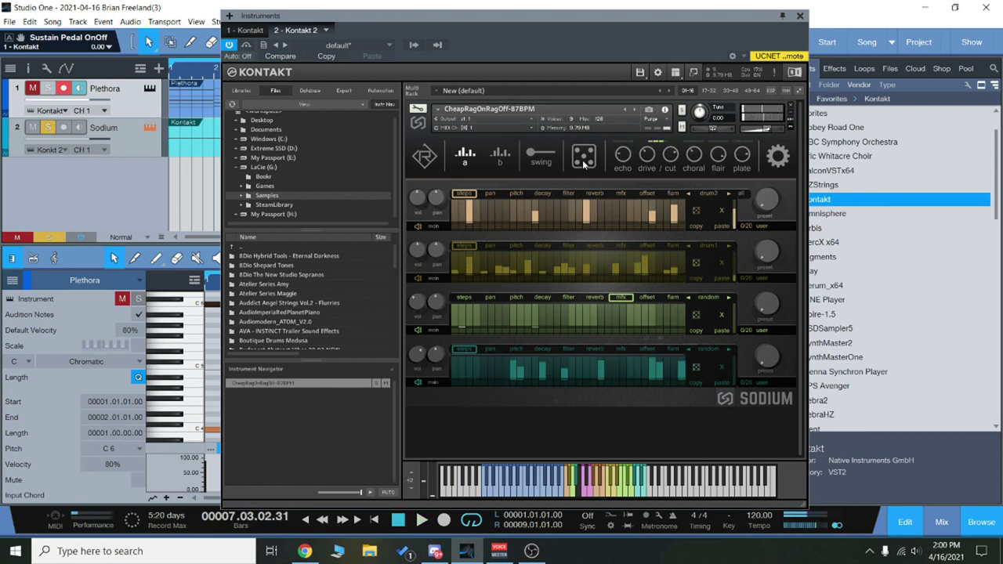
Step: Load and play Clap_Ur_Hands_Everybody-110BPM, adding early steps to its green and orange lanes
click(634, 112)
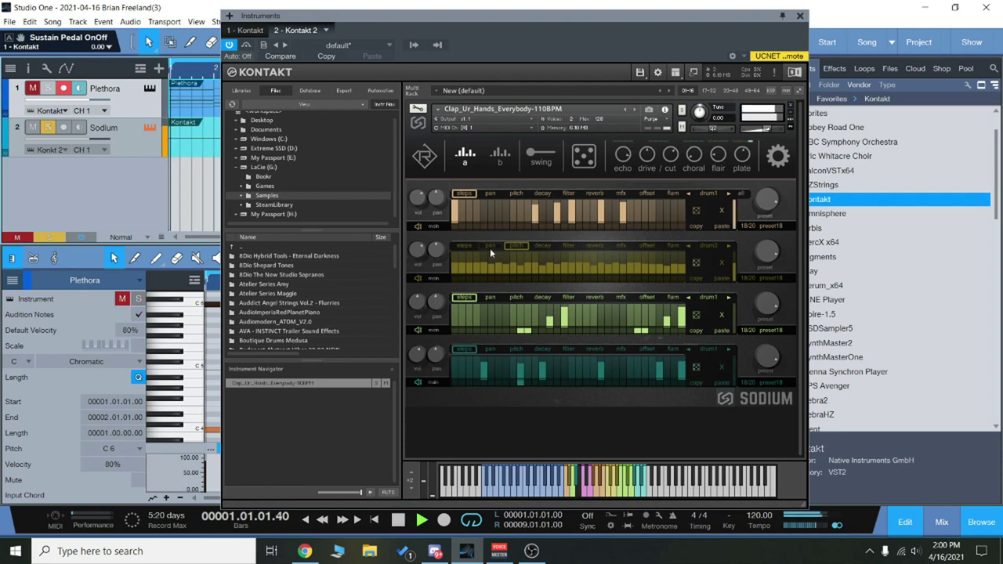
click(493, 312)
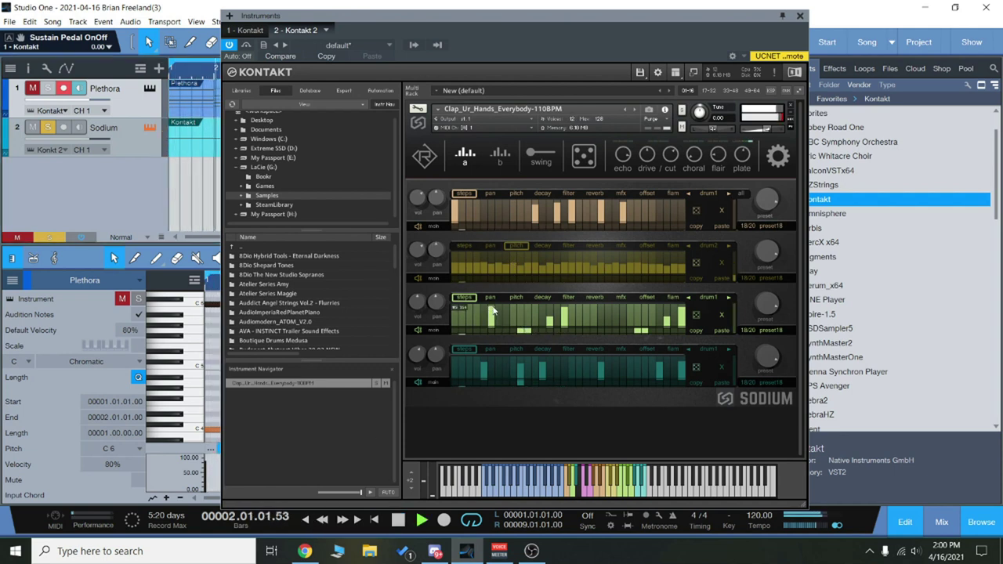
click(466, 369)
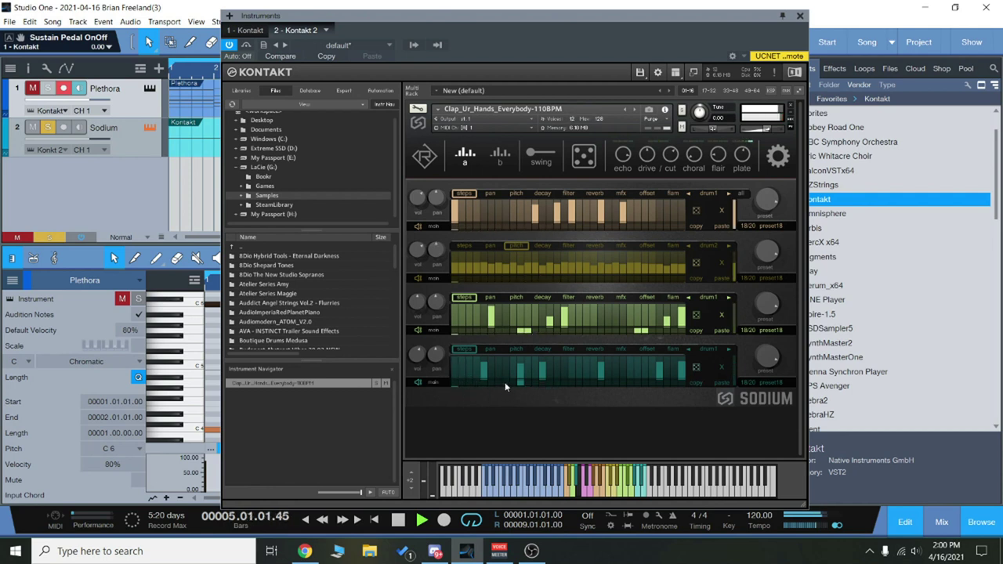
click(460, 205)
drag(512, 213, 521, 196)
drag(475, 217, 478, 199)
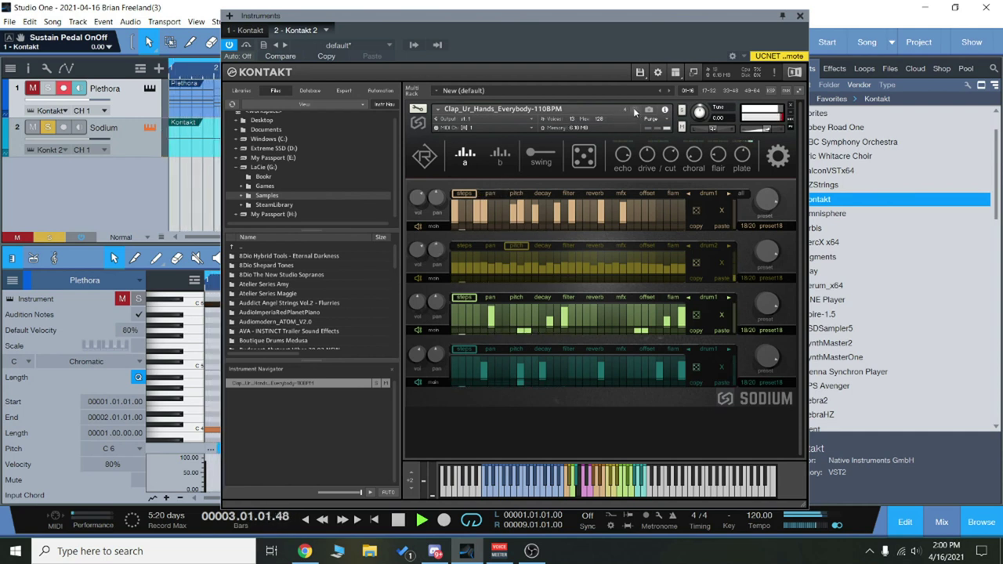
Step: Randomize all Clap_Ur_Hands_Everybody-110BPM patterns and replay them from the song start
click(581, 159)
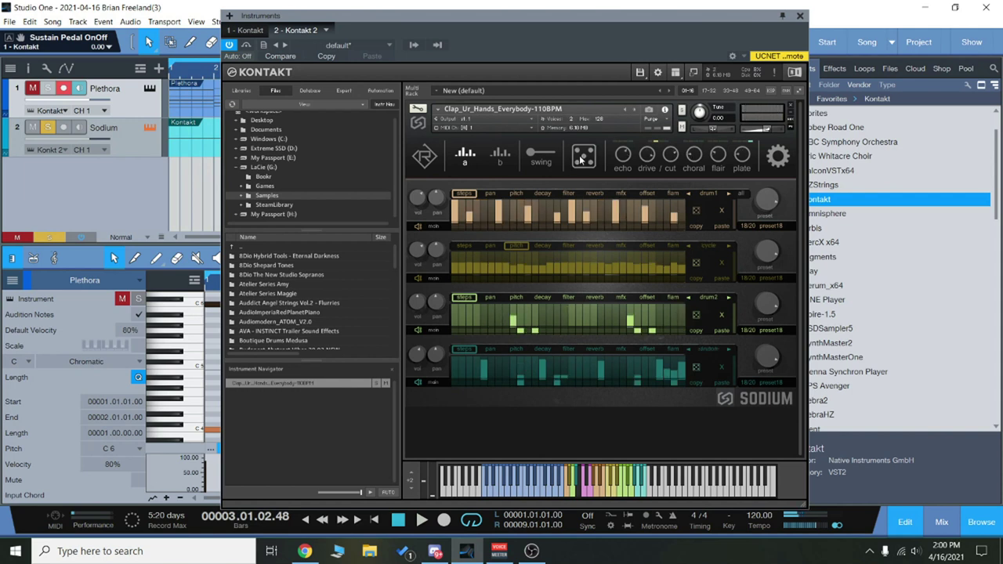
click(313, 523)
key(space)
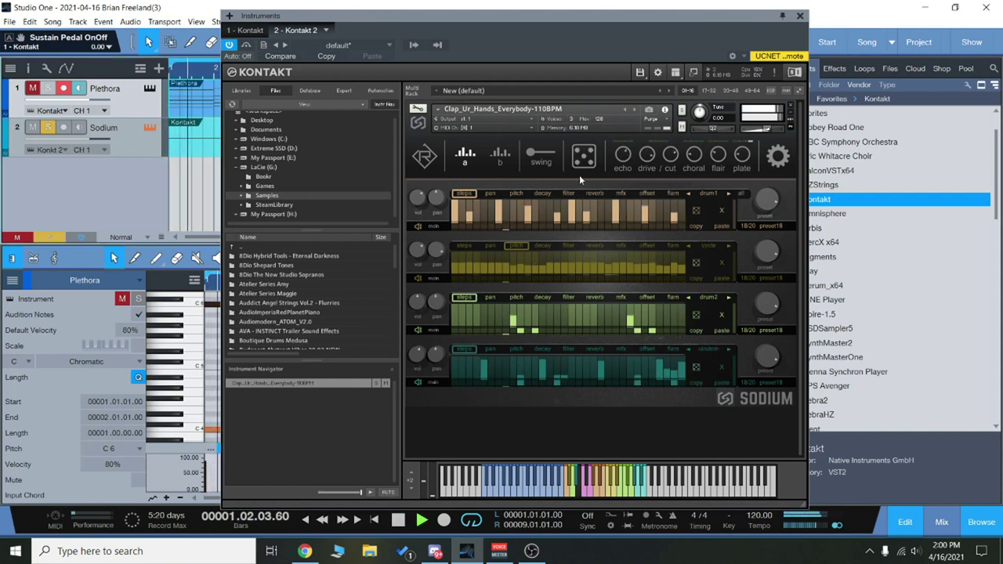
Step: Load and play DangDangDangiDangDang-113BPM, raise steps in its green lane and add steps to its teal lane, and stop playback
click(635, 112)
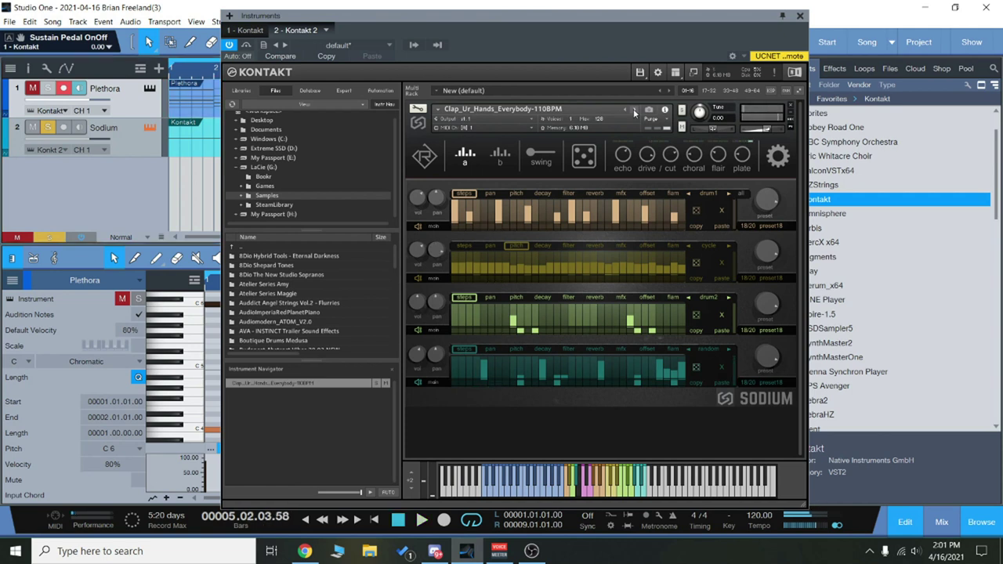
click(316, 530)
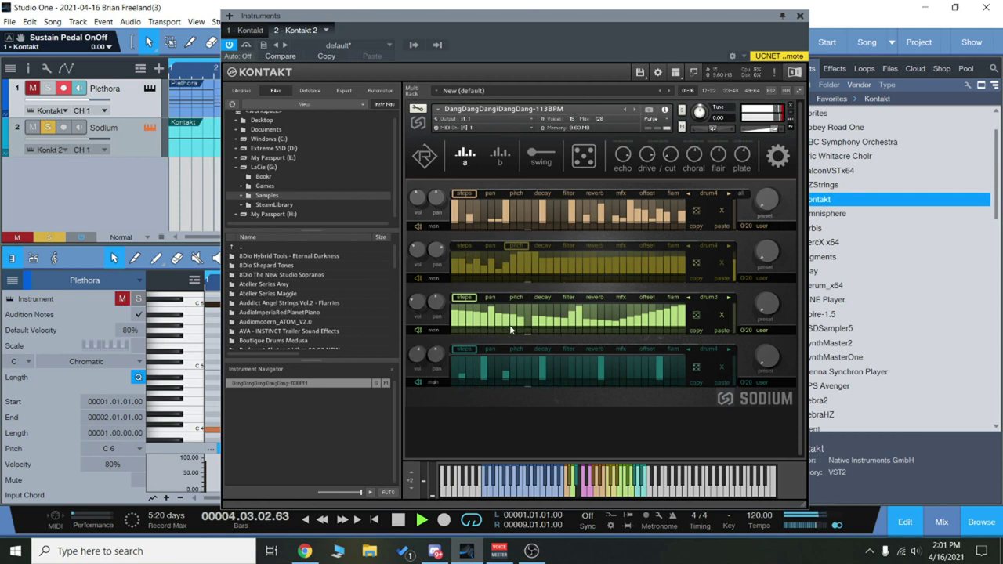
drag(509, 325, 532, 298)
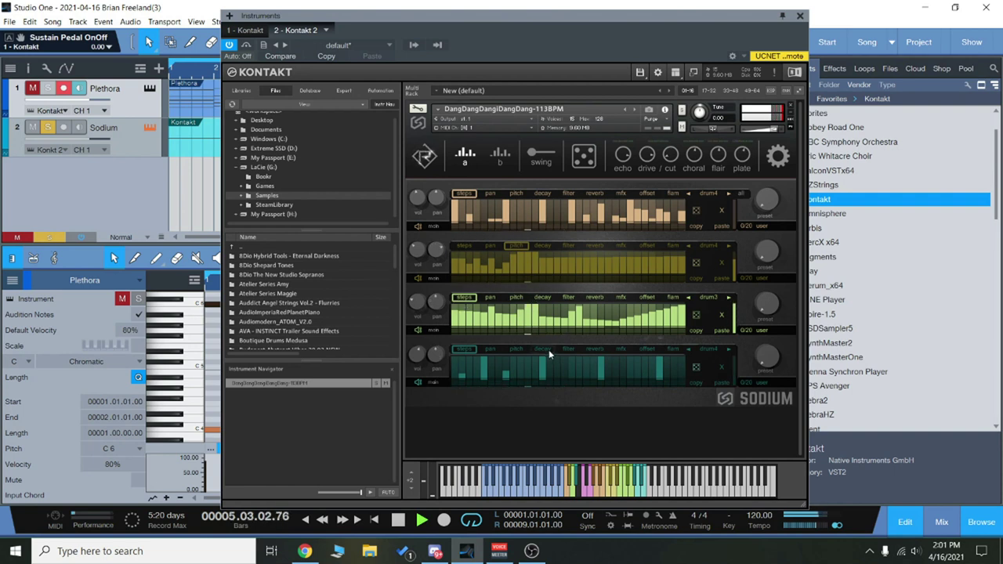
mouse_move(531, 355)
mouse_down()
mouse_move(515, 371)
mouse_move(525, 411)
mouse_move(543, 402)
mouse_move(537, 350)
mouse_move(544, 393)
mouse_move(535, 373)
mouse_move(530, 397)
mouse_move(548, 379)
mouse_move(551, 343)
mouse_up()
key(space)
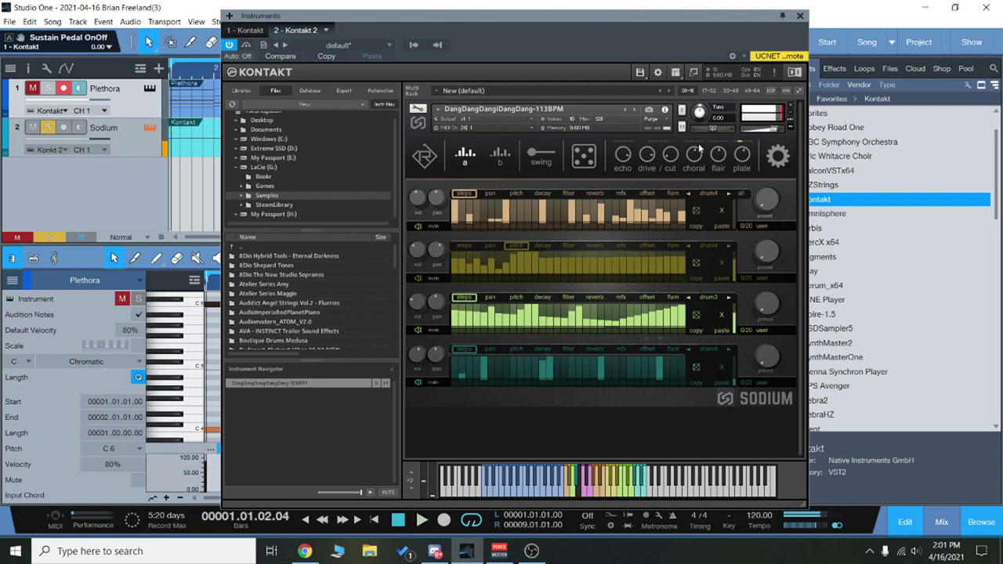
Step: Load and play DolStutter-87BPM, trying a high swing amount before settling on a light one
click(634, 114)
key(space)
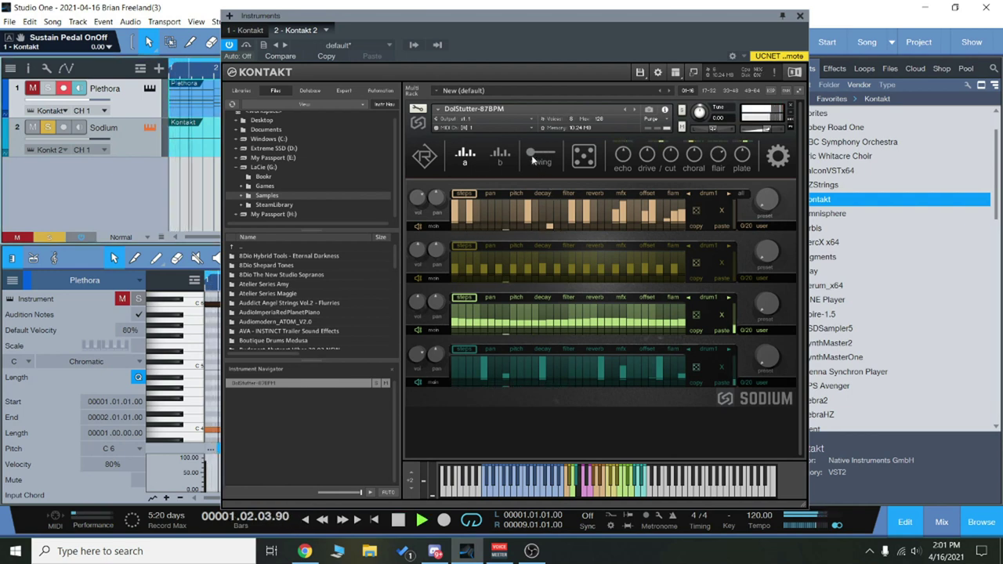
drag(538, 160, 536, 155)
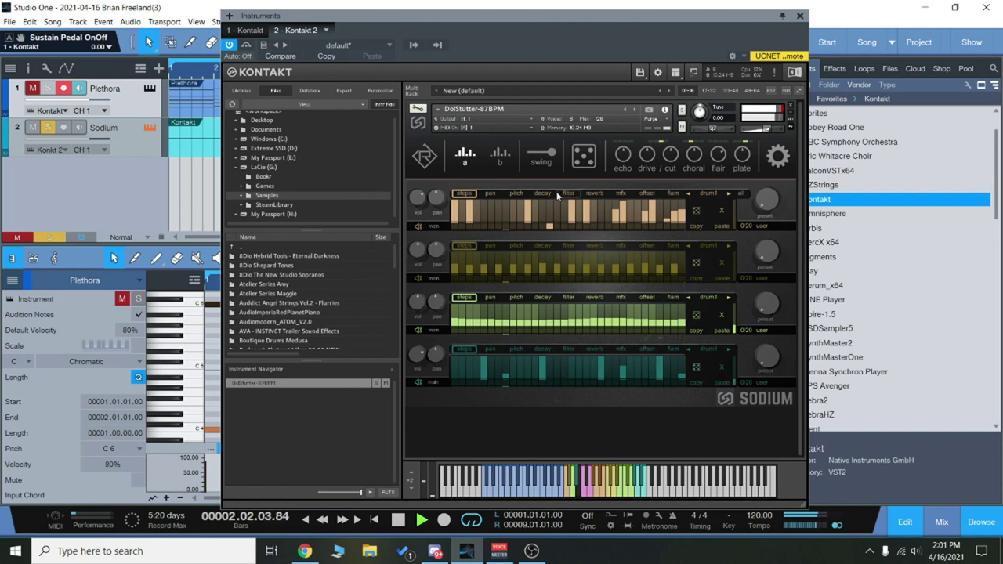
click(541, 156)
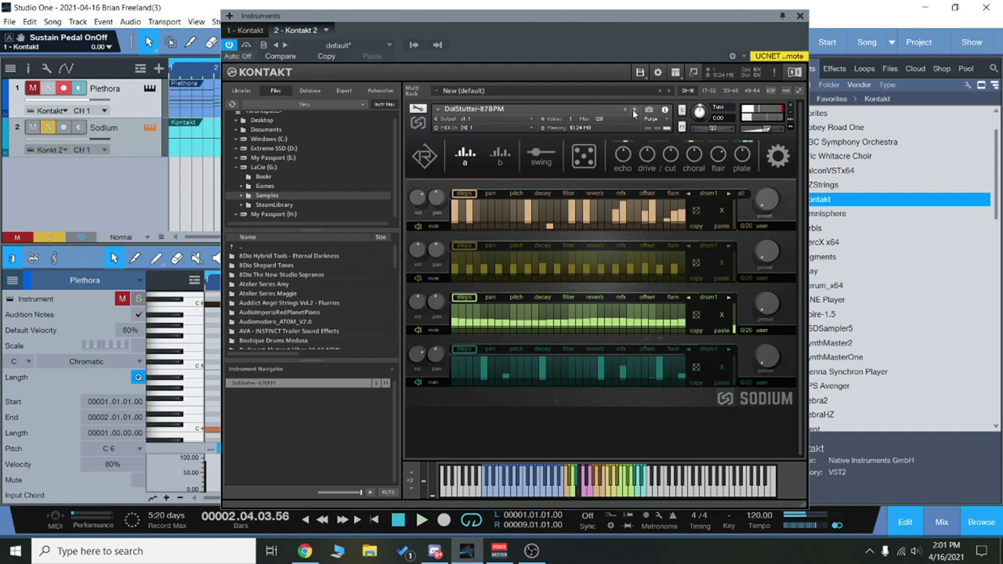
Step: Load FastHihat_Guru-103BPM and audition it from the song start
click(305, 520)
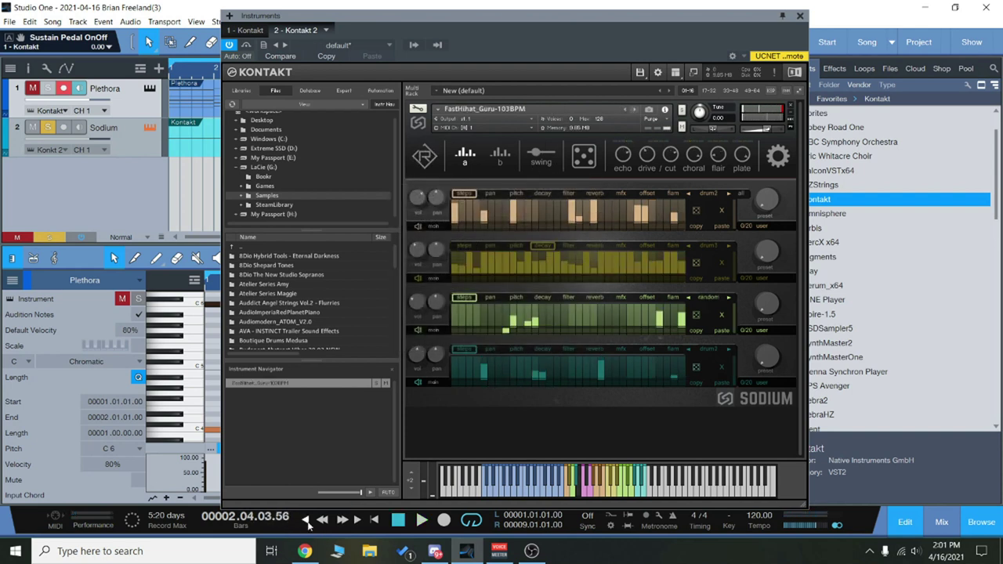
click(422, 519)
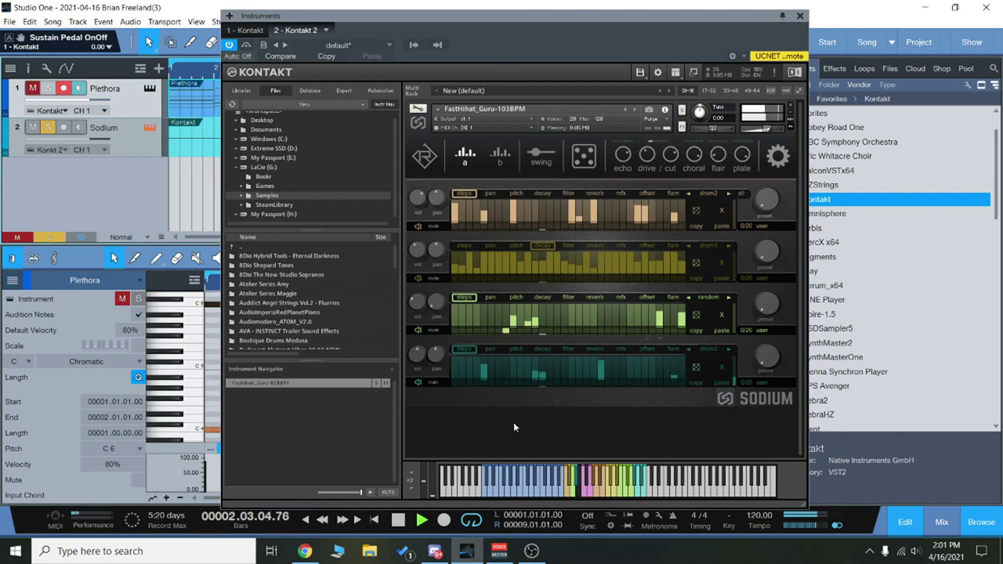
Step: Load GameBoyRagga-87BPM, play it from the song start, and lower the early steps in its teal lane
click(633, 109)
key(space)
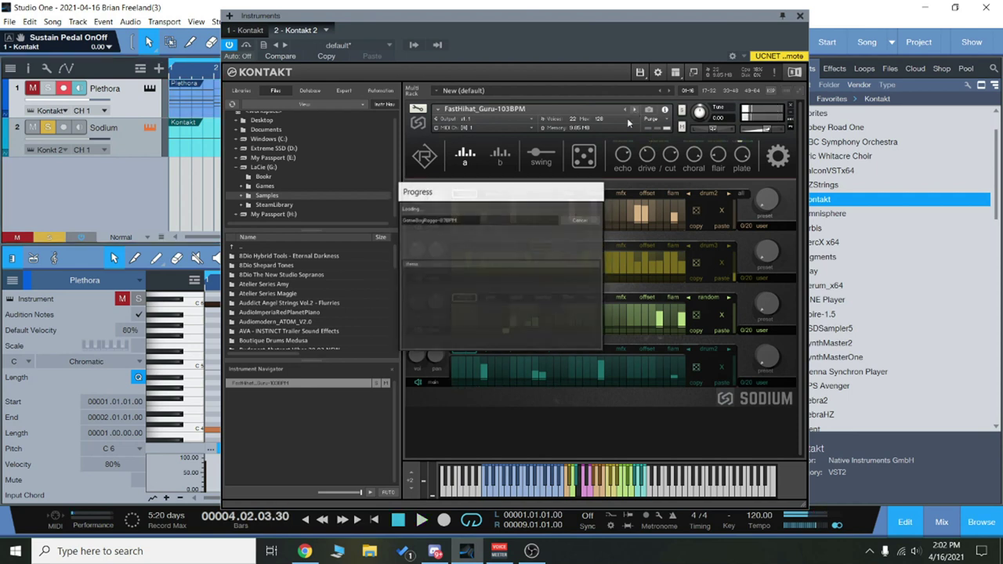
click(307, 520)
key(space)
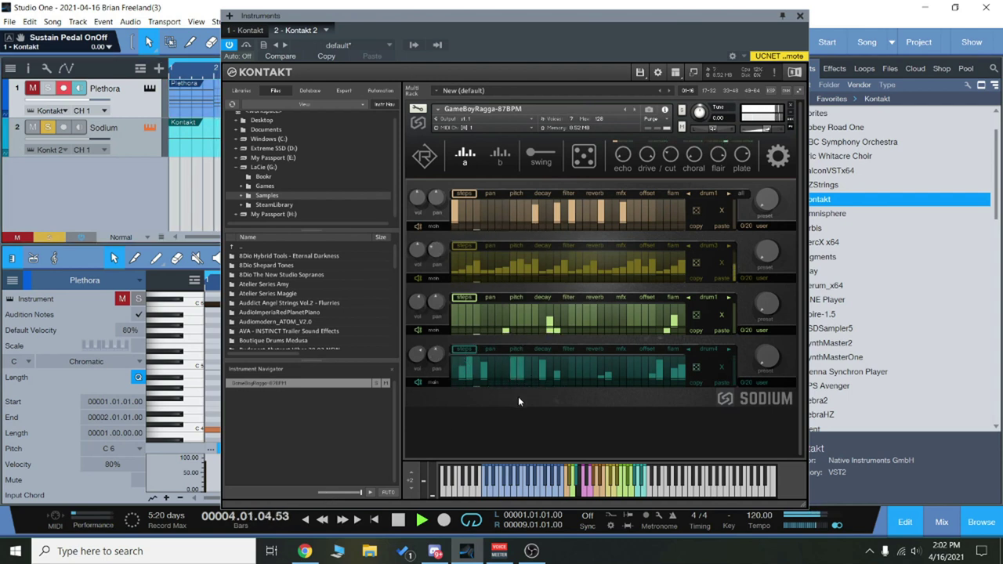
mouse_move(523, 373)
mouse_down()
mouse_move(508, 391)
mouse_move(468, 381)
mouse_up()
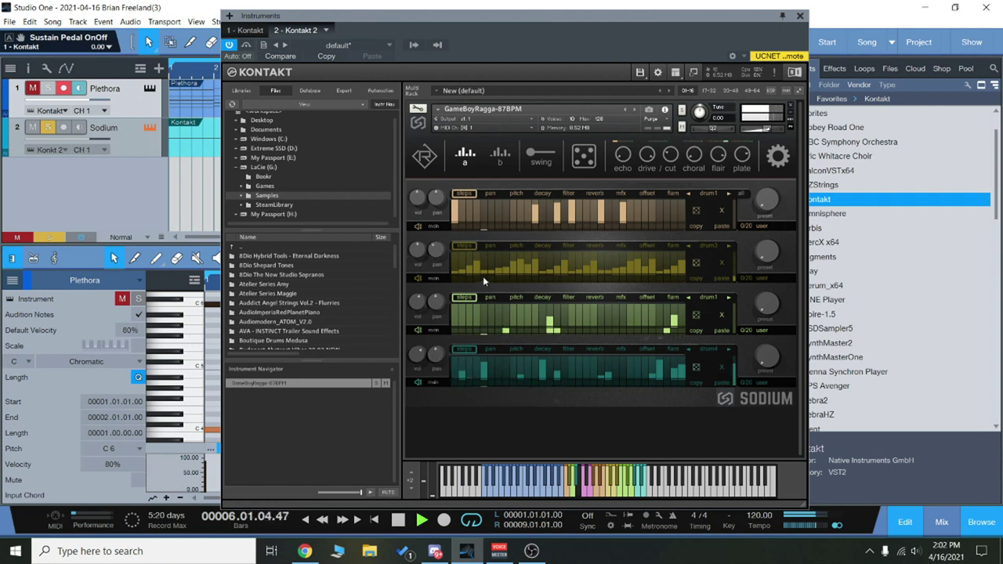
Step: Add two full-height steps early in the orange lane and draw a rising-then-falling pan curve across the teal lane
click(495, 204)
click(484, 204)
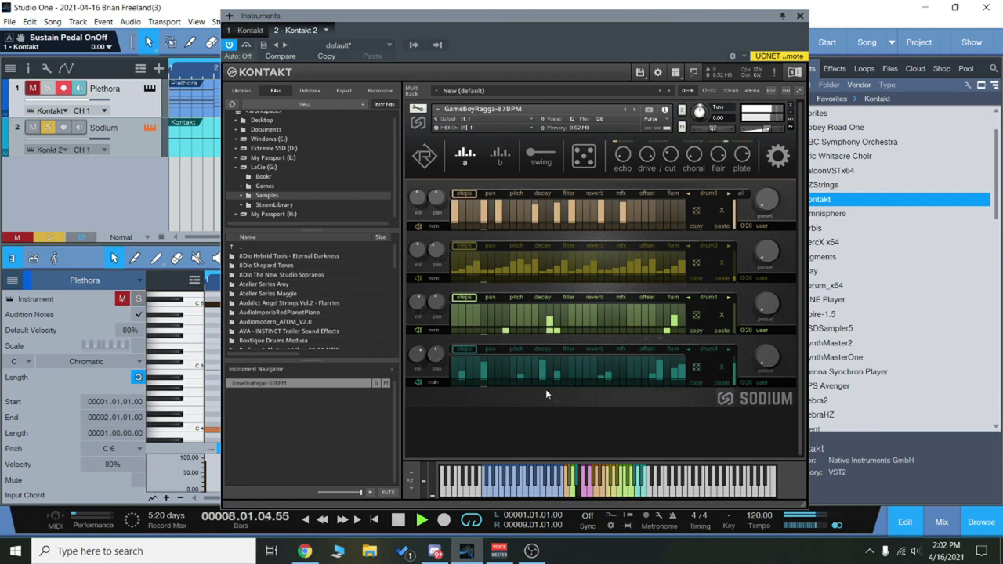
click(488, 349)
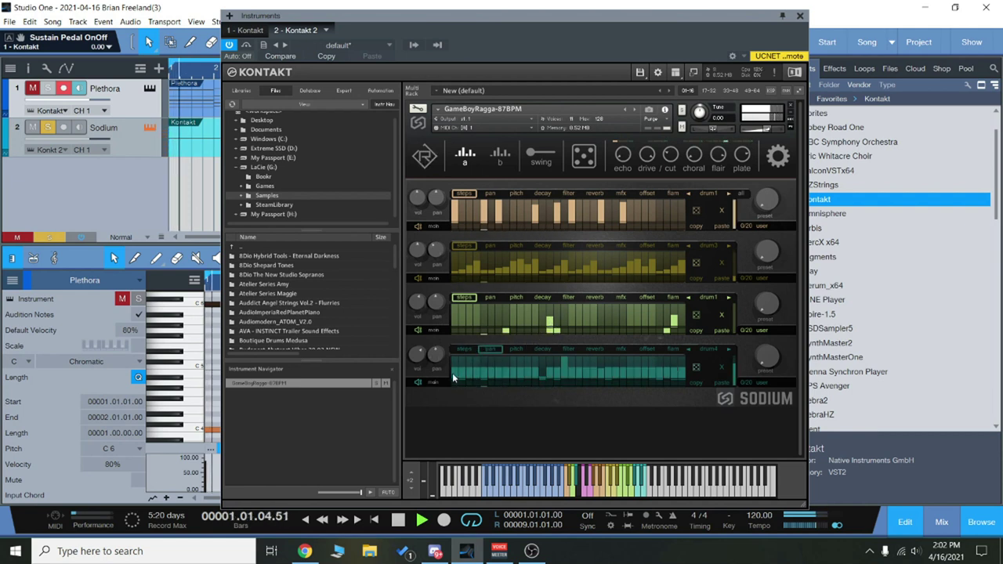
mouse_move(452, 373)
mouse_down()
mouse_move(576, 358)
mouse_move(682, 376)
mouse_up()
Step: Raise the pitch of a few steps near the middle of the teal lane and show its decay values
click(516, 349)
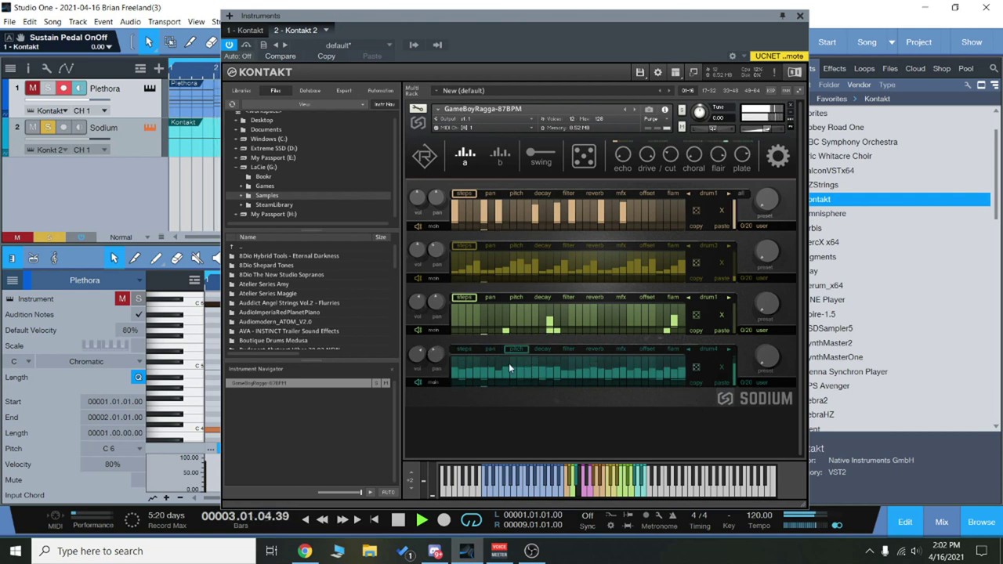
drag(541, 354, 558, 352)
click(545, 350)
Step: Draw a filter curve across the teal lane that rises to a peak mid-pattern and falls again, and stop playback
click(566, 350)
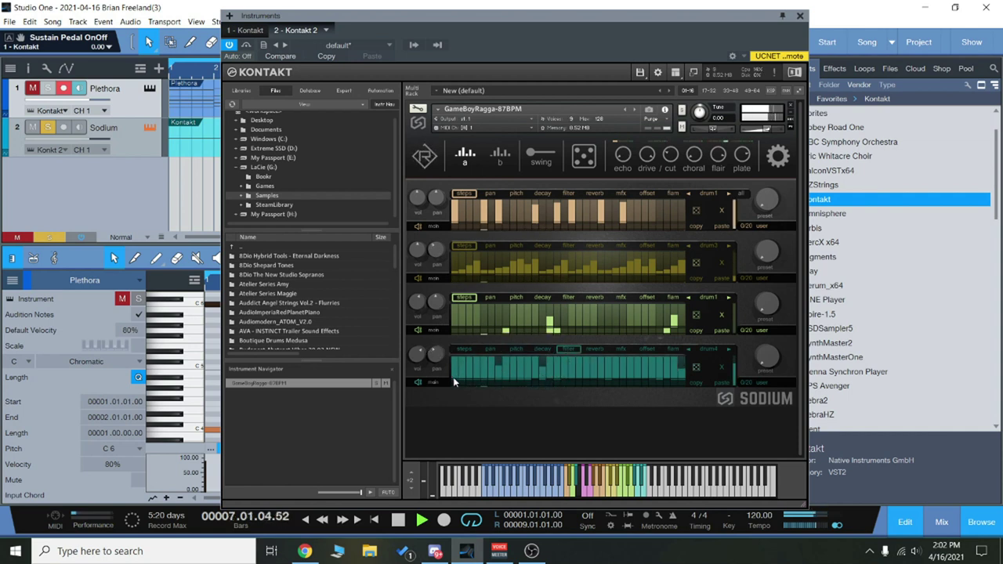
mouse_move(453, 377)
mouse_down()
mouse_move(563, 362)
mouse_move(683, 378)
mouse_up()
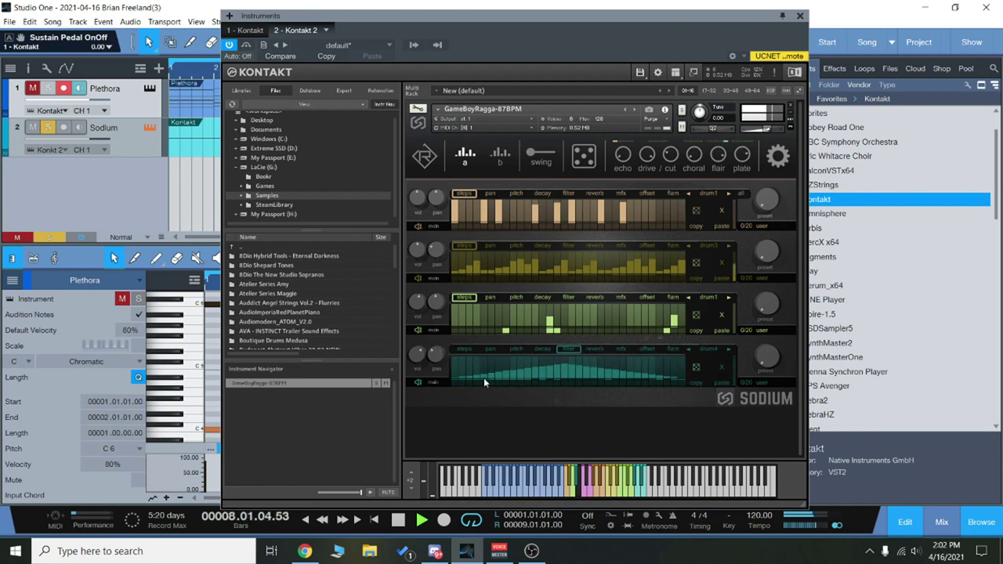
mouse_move(451, 376)
mouse_down()
mouse_move(582, 351)
mouse_move(683, 379)
mouse_up()
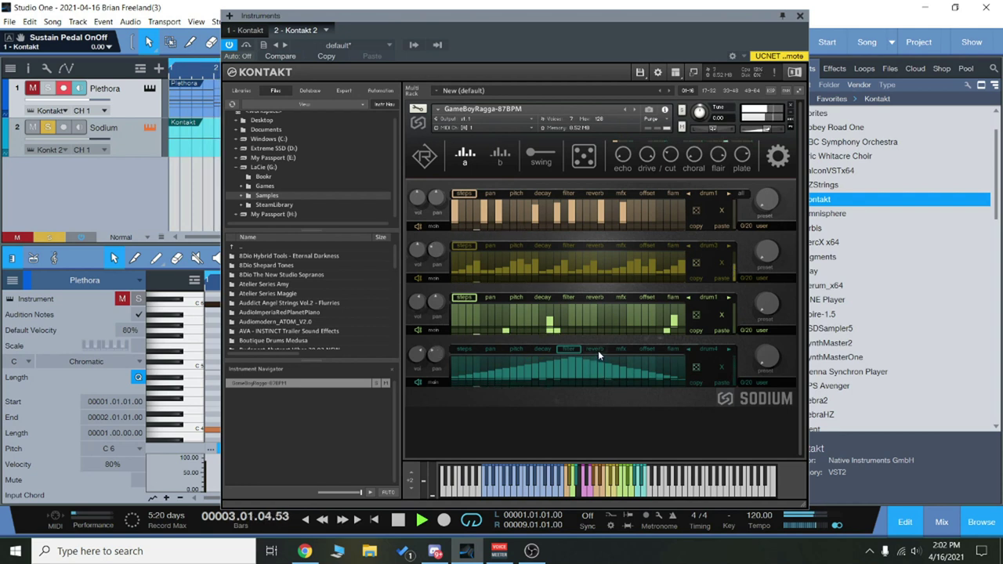
key(space)
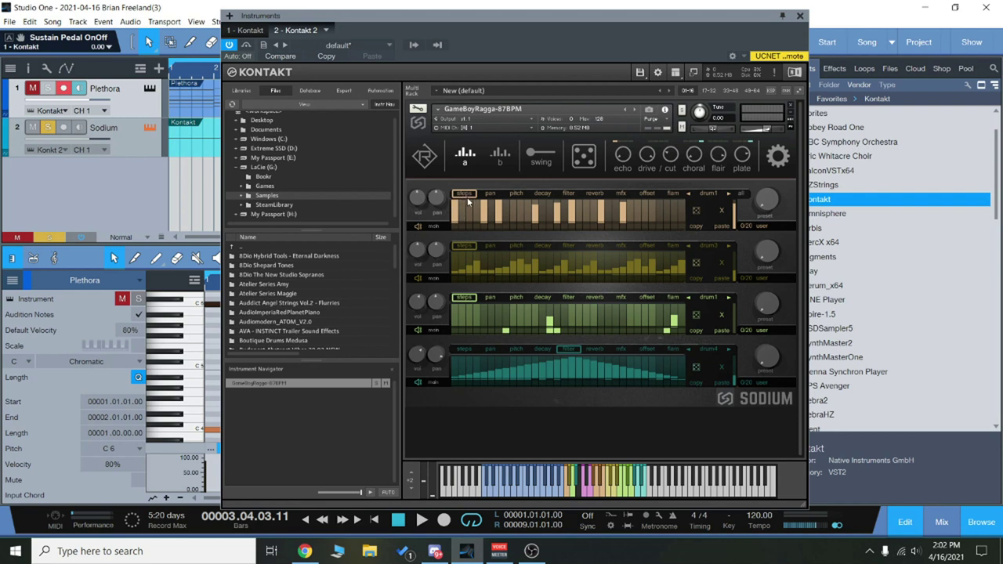
Step: Review the yellow lane's pan and step values and the teal lane's pan, pitch, decay and filter patterns
click(493, 245)
click(464, 248)
click(497, 350)
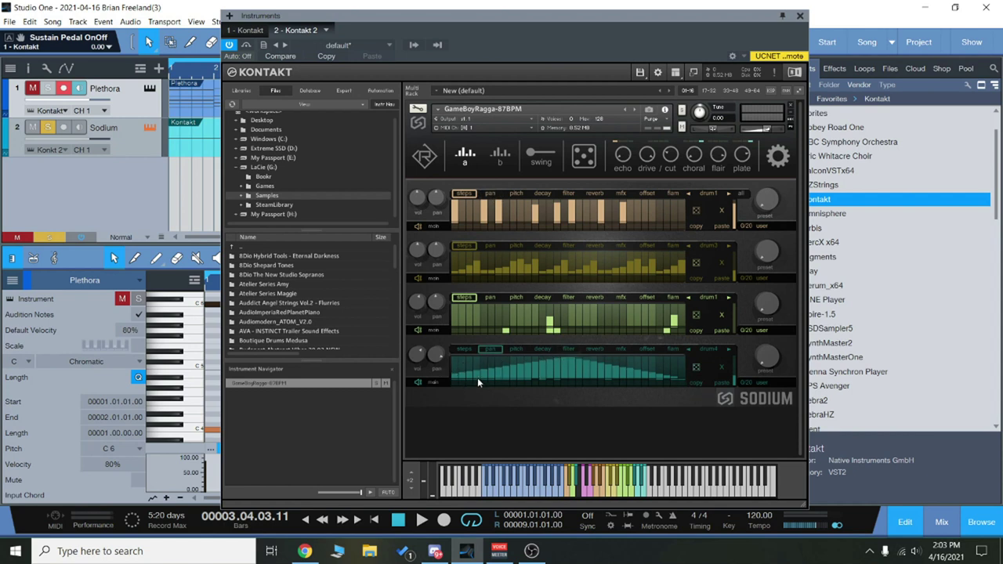
click(518, 349)
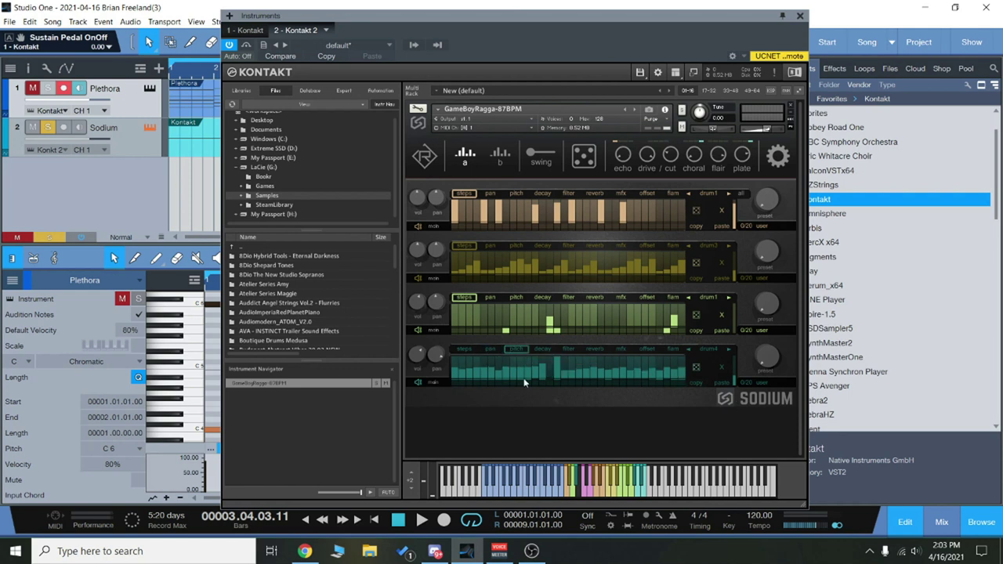
click(543, 350)
click(569, 350)
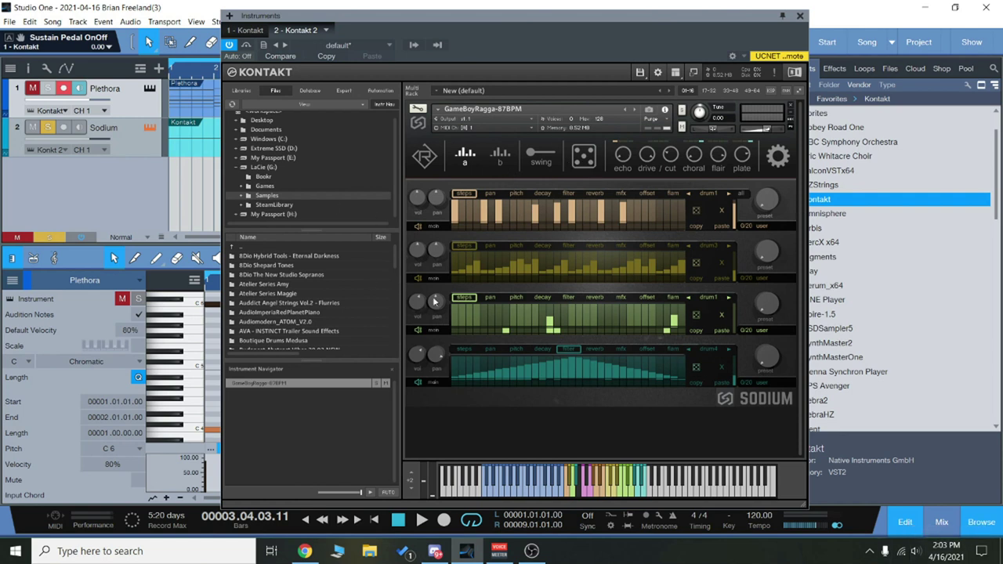
Step: Shift the instrument window slightly and look through the RA_SODIUM Electro Kit presets in the quick-load catalog, closing it without loading one
drag(562, 22, 558, 14)
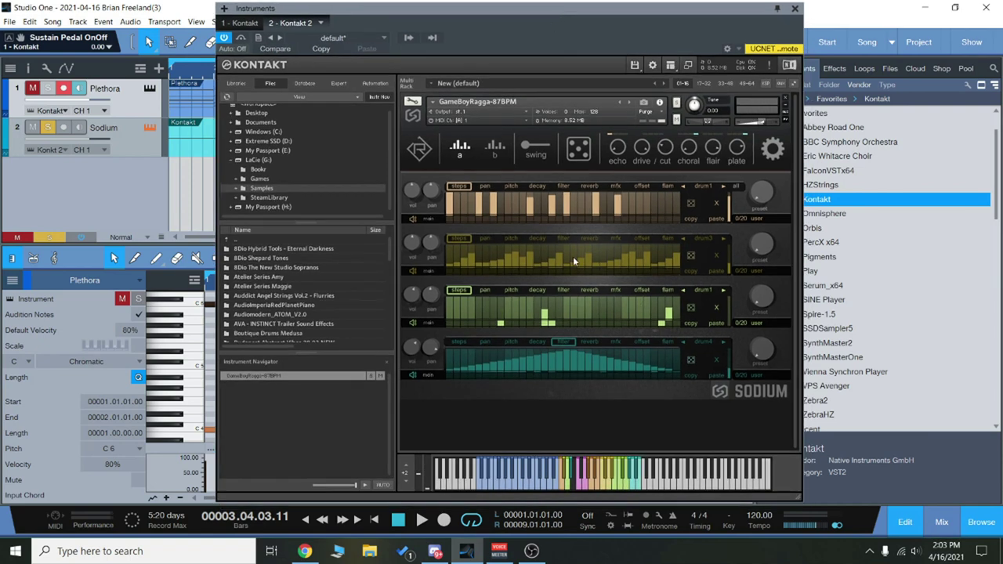
right_click(536, 398)
click(601, 158)
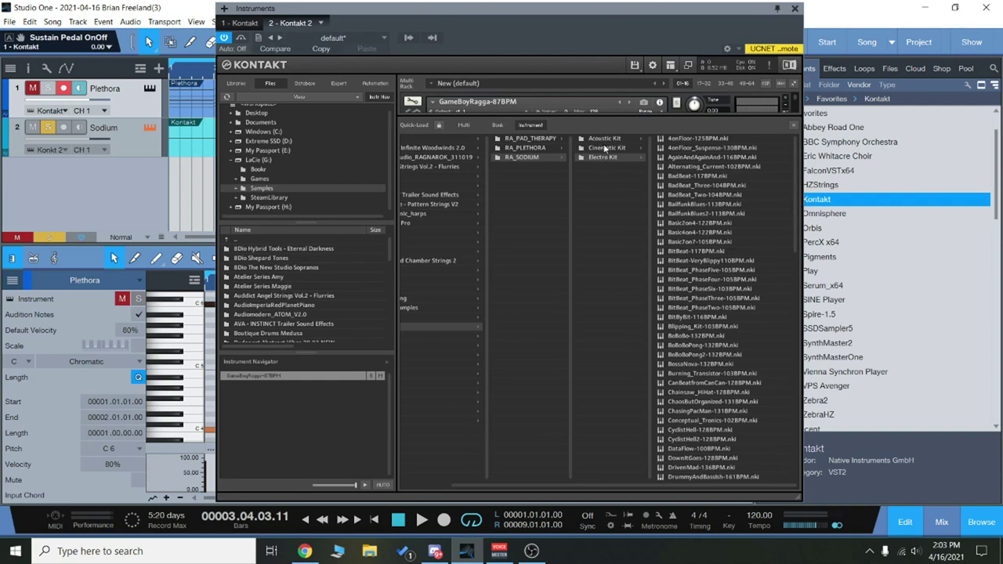
click(600, 158)
scroll(801, 340, down, 10)
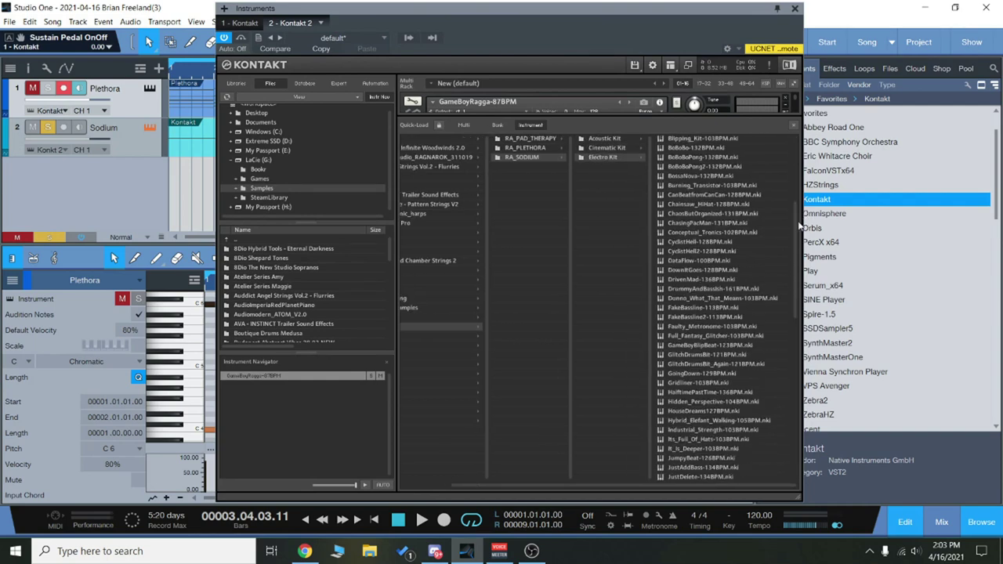
scroll(801, 341, down, 5)
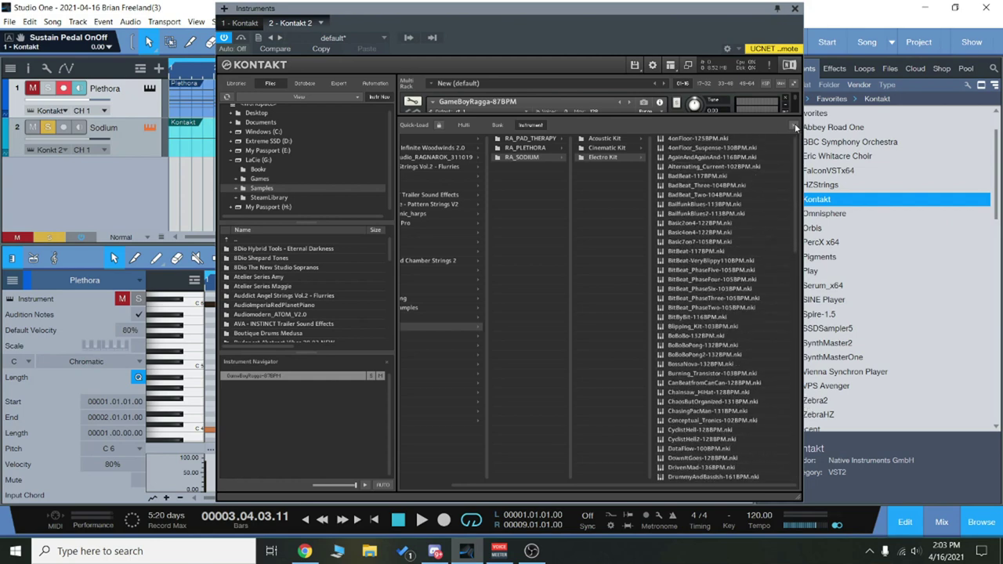
click(793, 124)
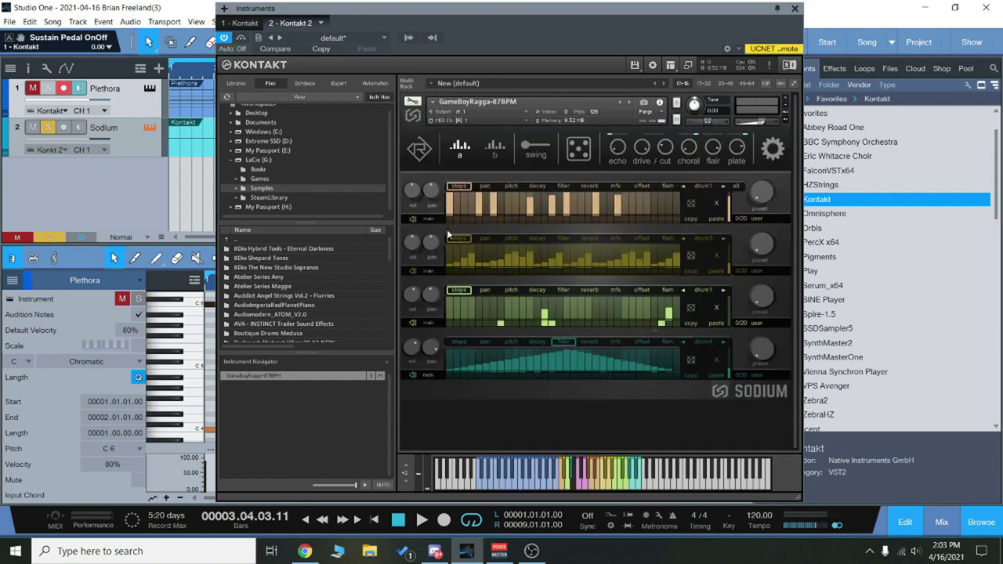